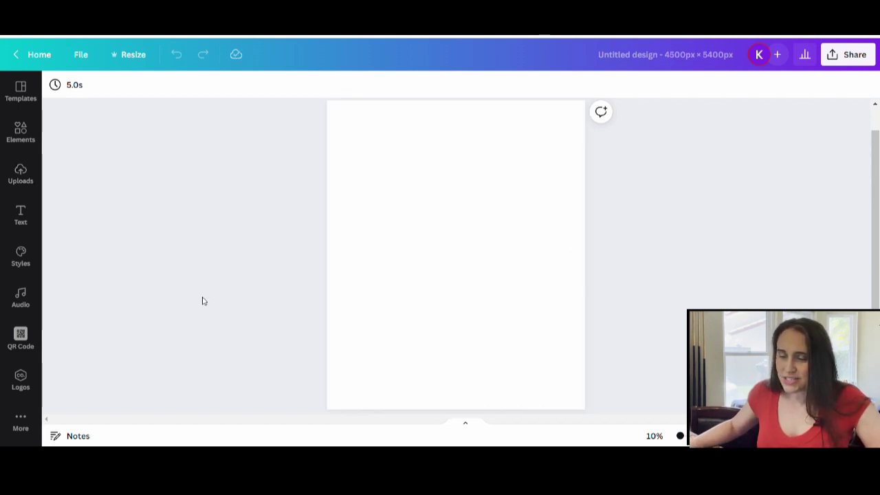
pyautogui.scroll(1, 428, 300)
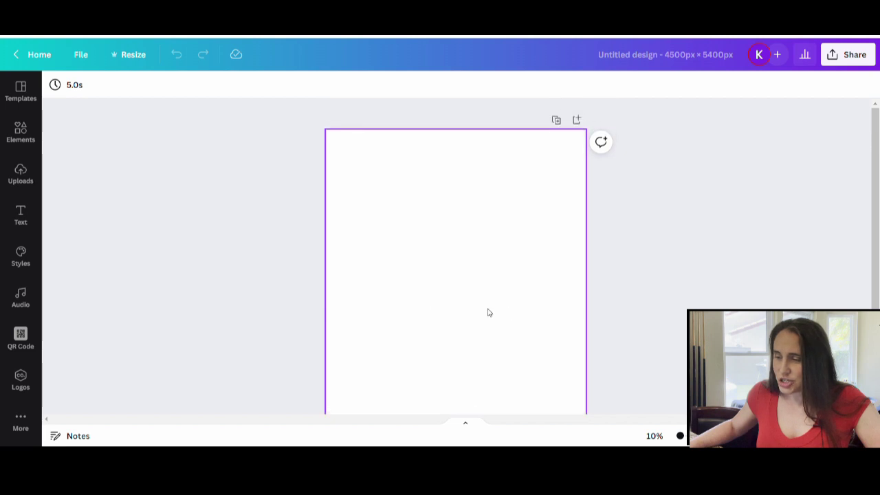
pyautogui.scroll(-2, 488, 310)
pyautogui.scroll(1, 720, 304)
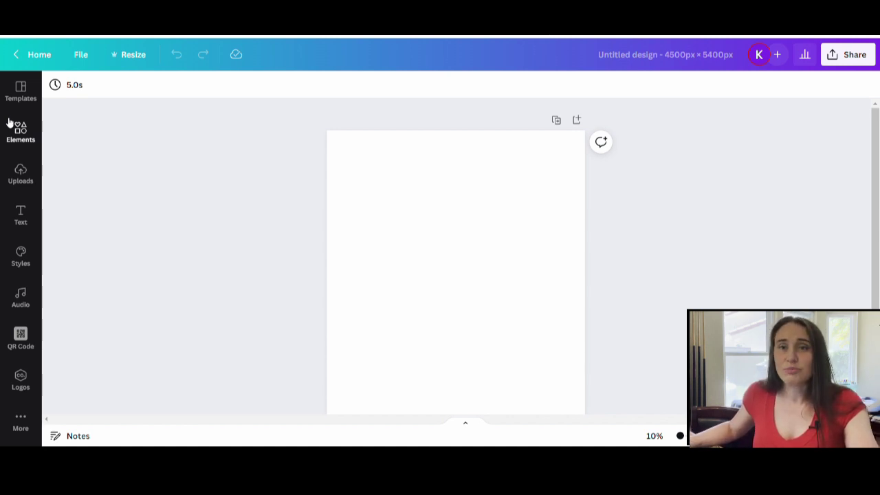
# Search the Elements library for 'mandala'
pyautogui.click(22, 135)
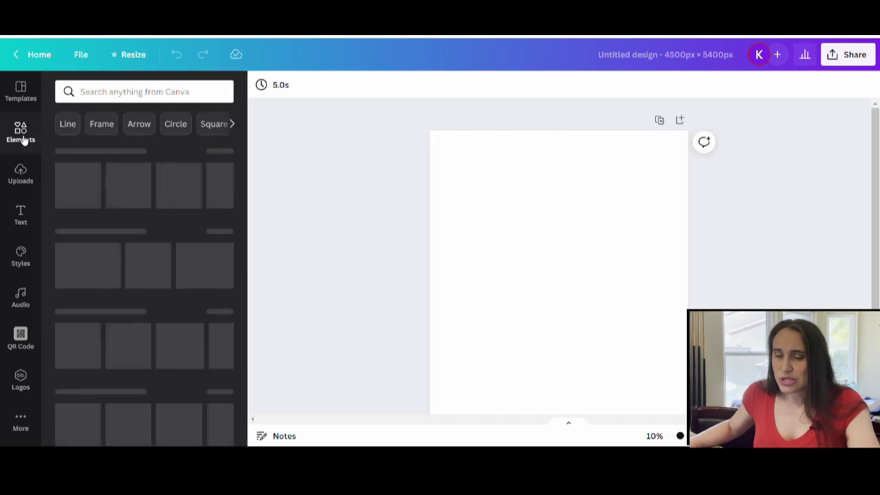
pyautogui.click(140, 92)
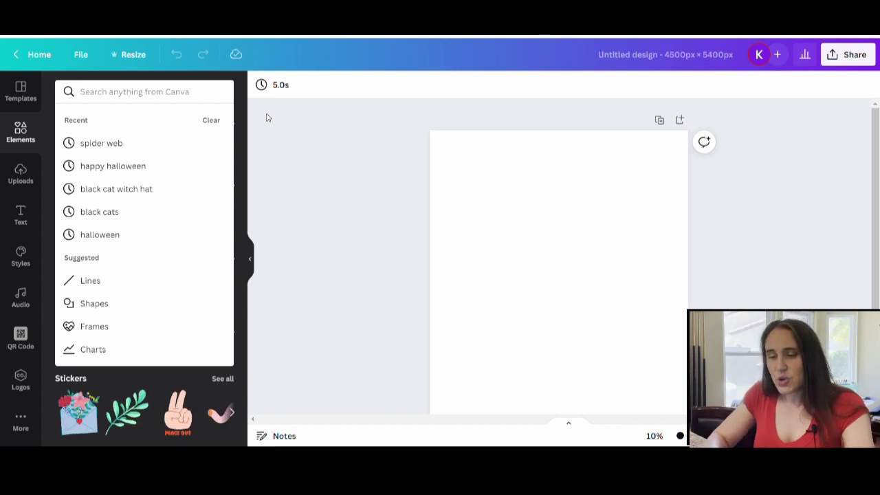
pyautogui.write('man')
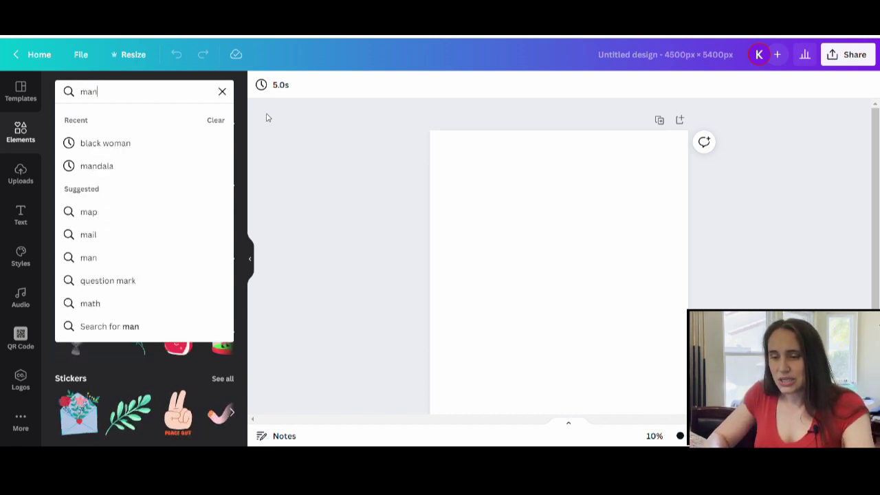
pyautogui.write('dala')
pyautogui.press('Return')
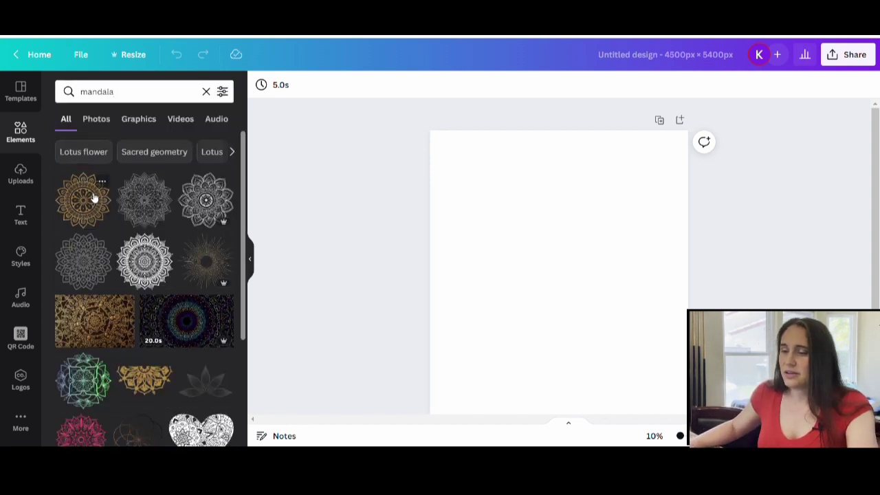
# Filter the mandala search results to Graphics only
pyautogui.scroll(-5, 137, 275)
pyautogui.scroll(-1, 189, 297)
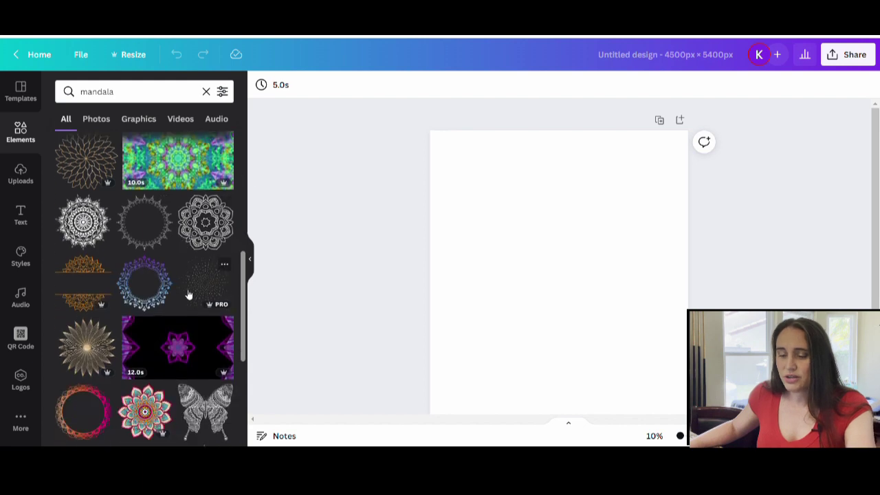
pyautogui.scroll(-3, 188, 294)
pyautogui.scroll(-1, 179, 275)
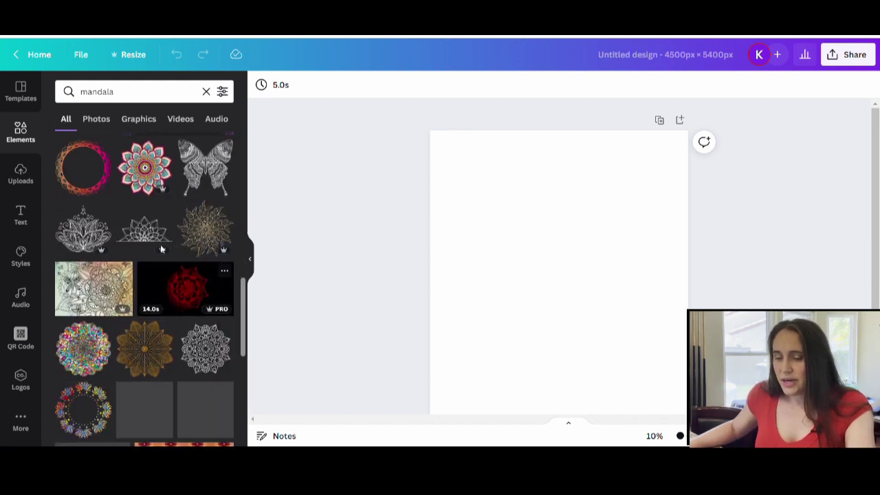
pyautogui.scroll(-2, 191, 281)
pyautogui.click(128, 122)
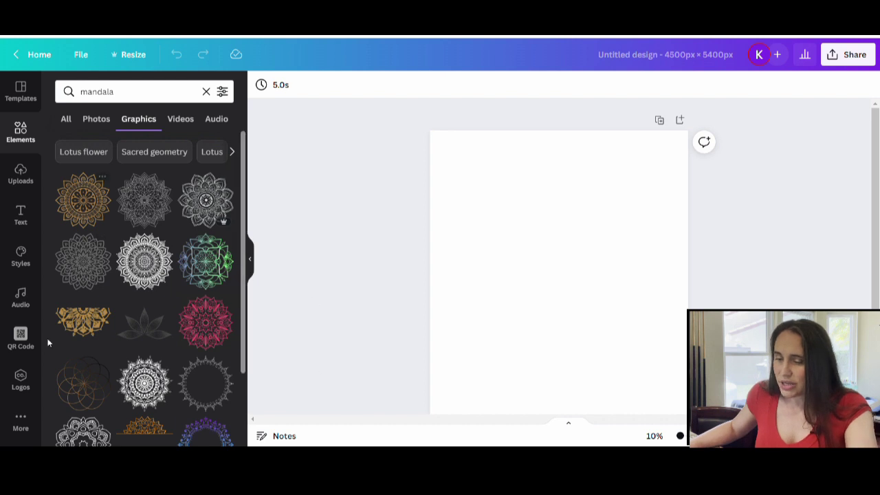
pyautogui.scroll(-2, 194, 302)
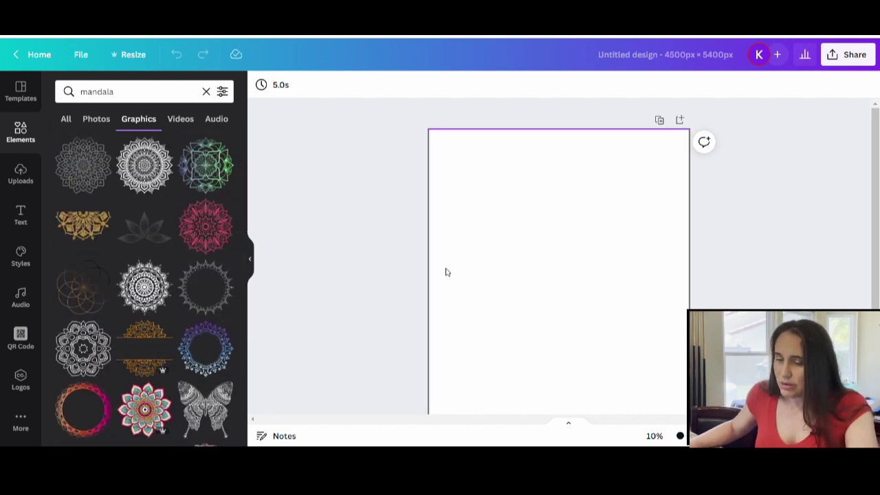
# Add a black line-art mandala and enlarge it to the full page width, centred horizontally
pyautogui.click(143, 166)
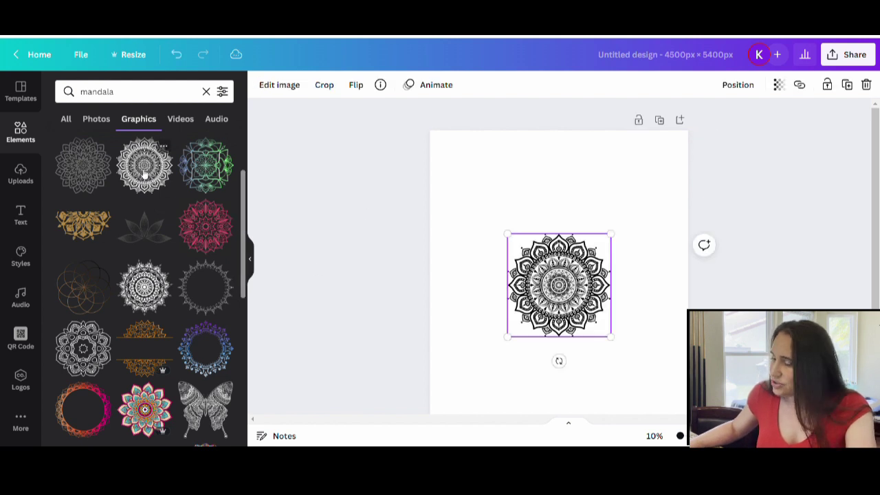
pyautogui.moveTo(508, 233); pyautogui.dragTo(436, 170)
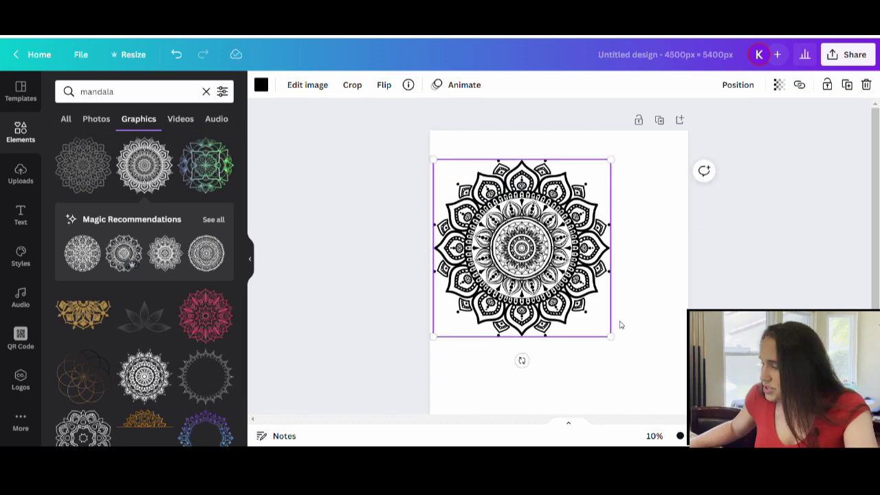
pyautogui.moveTo(612, 337); pyautogui.dragTo(685, 411)
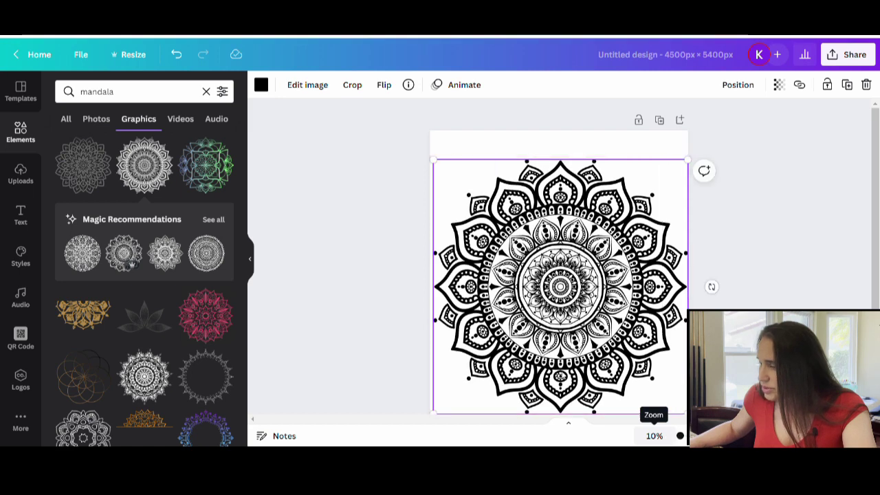
pyautogui.moveTo(533, 323)
pyautogui.mouseDown()
pyautogui.moveTo(527, 295)
pyautogui.moveTo(537, 315)
pyautogui.mouseUp()
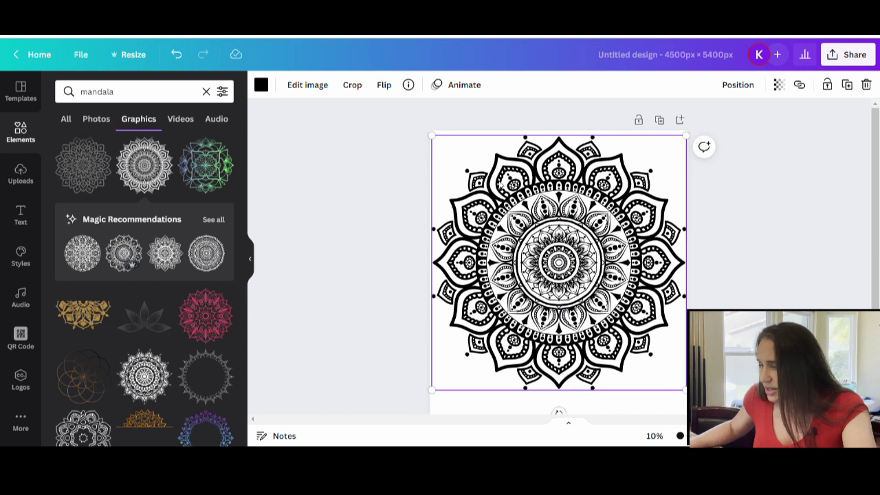
pyautogui.click(334, 290)
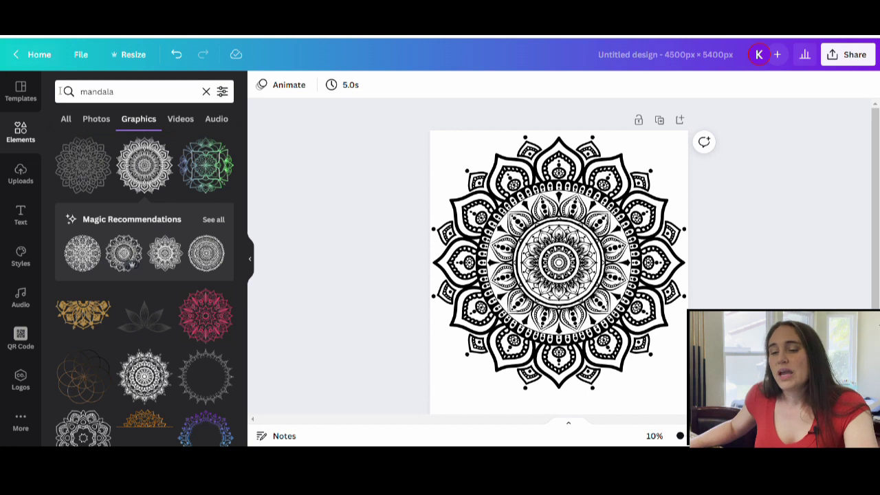
# Replace the mandala search with a search for 'sugar skull'
pyautogui.click(159, 99)
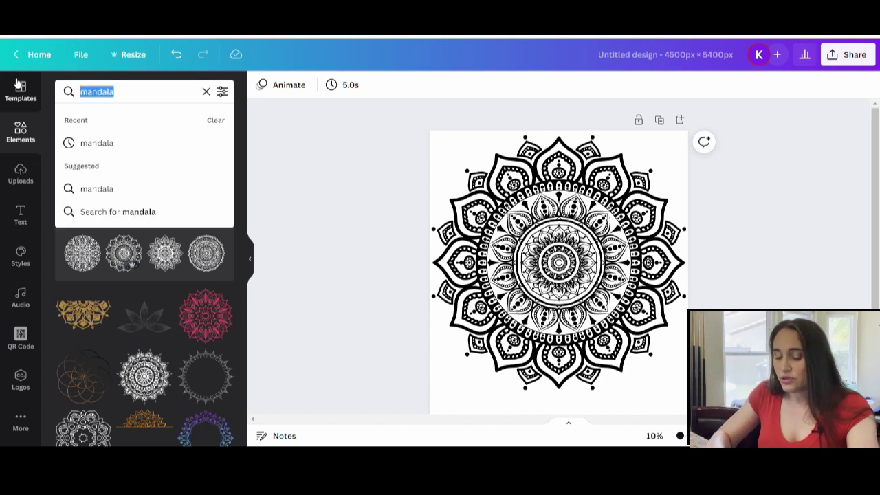
pyautogui.write('sugar sk')
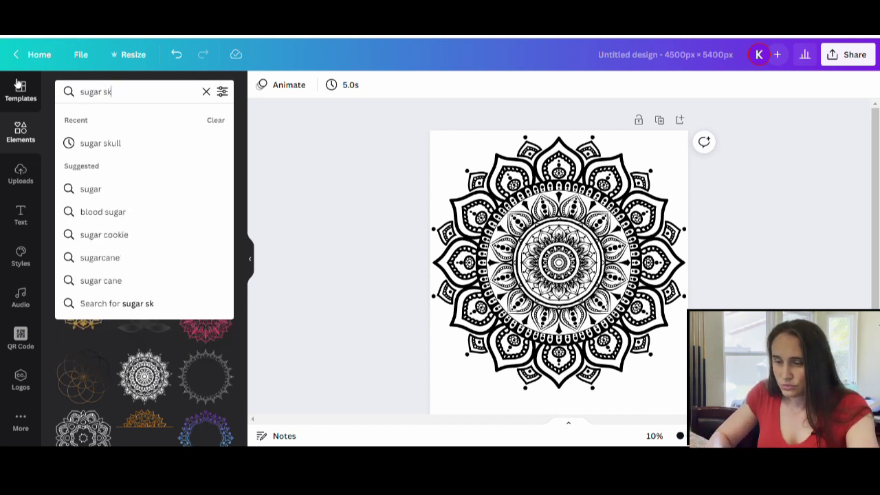
pyautogui.write('ull')
pyautogui.press('Return')
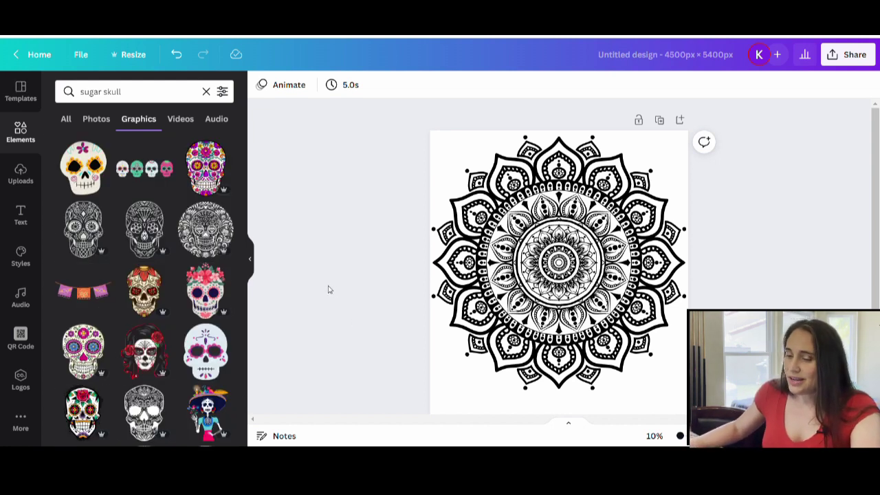
# Try a colourful sugar skull on the page, then drag it off to remove it
pyautogui.click(201, 168)
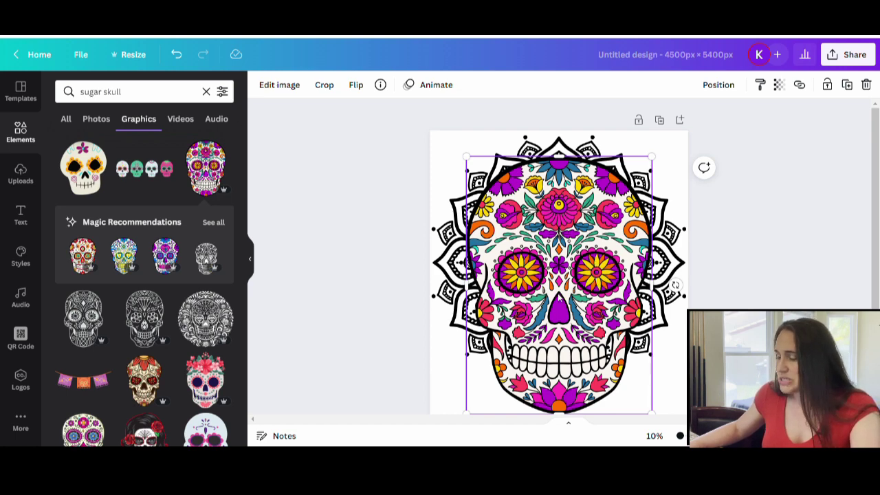
pyautogui.moveTo(481, 275); pyautogui.dragTo(137, 275)
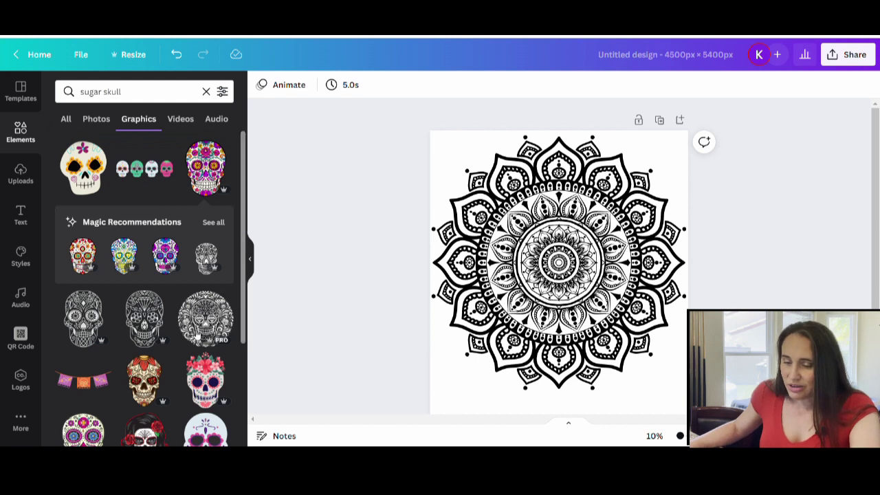
pyautogui.scroll(-3, 94, 216)
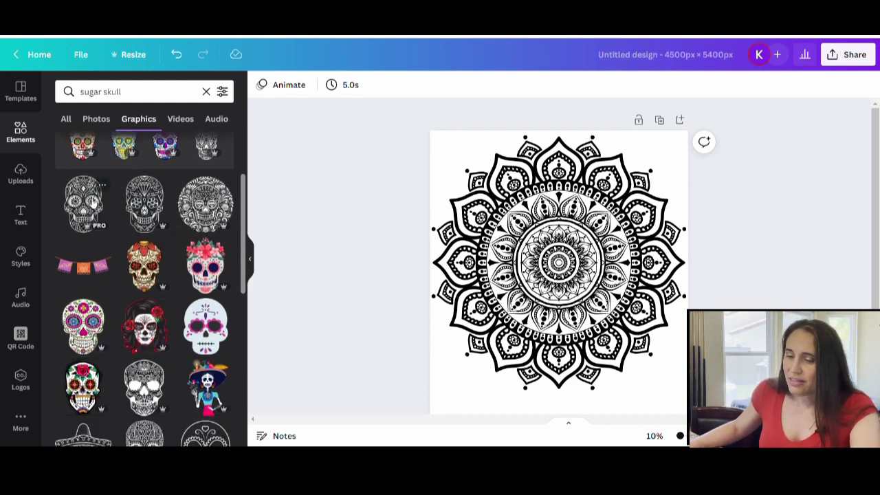
# Test a black line-art sugar skull enlarged over the mandala, then drag it off the page
pyautogui.click(92, 199)
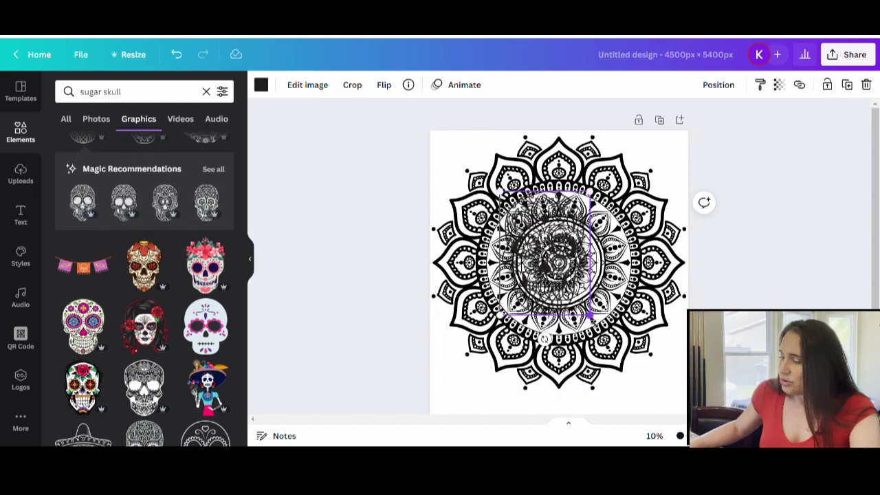
pyautogui.moveTo(591, 314); pyautogui.dragTo(663, 393)
pyautogui.moveTo(605, 343); pyautogui.dragTo(574, 308)
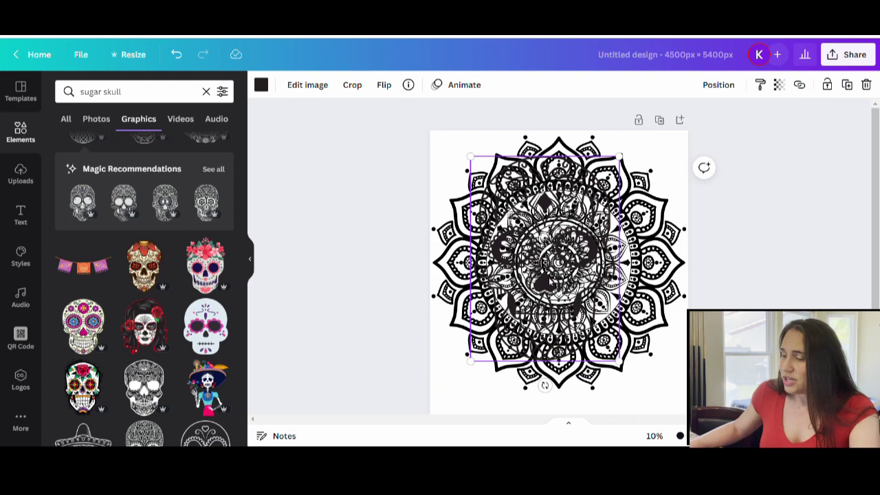
pyautogui.moveTo(549, 277); pyautogui.dragTo(206, 278)
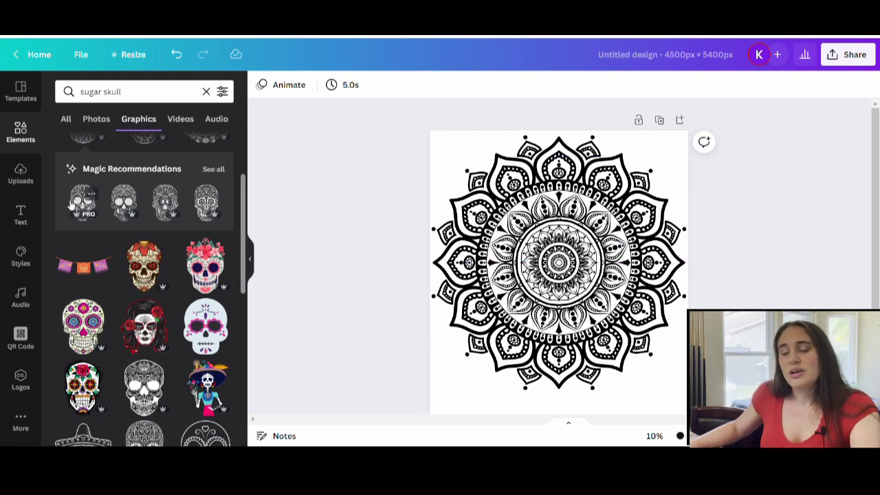
# Scroll further down the sugar skull graphics results
pyautogui.scroll(-3, 88, 232)
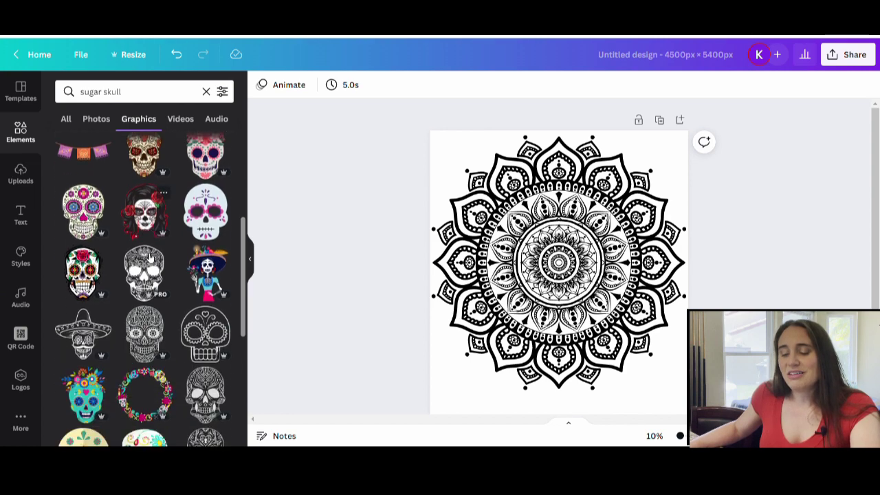
pyautogui.scroll(-5, 145, 272)
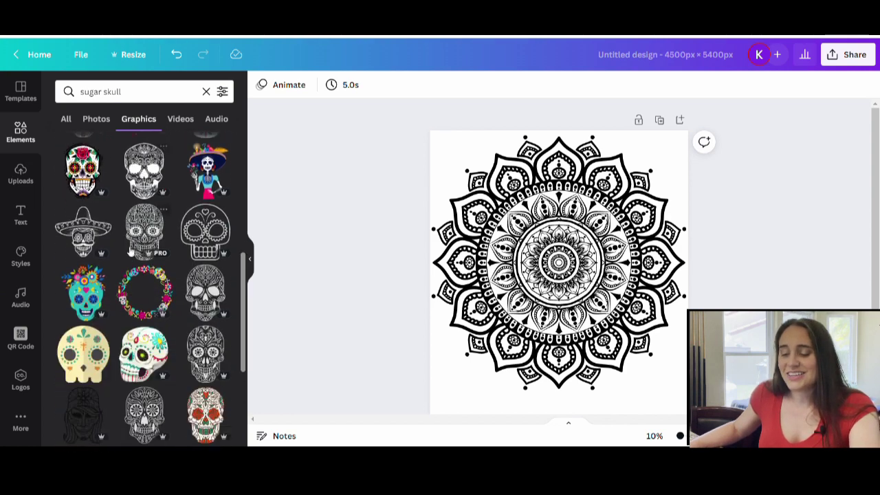
pyautogui.scroll(-3, 141, 248)
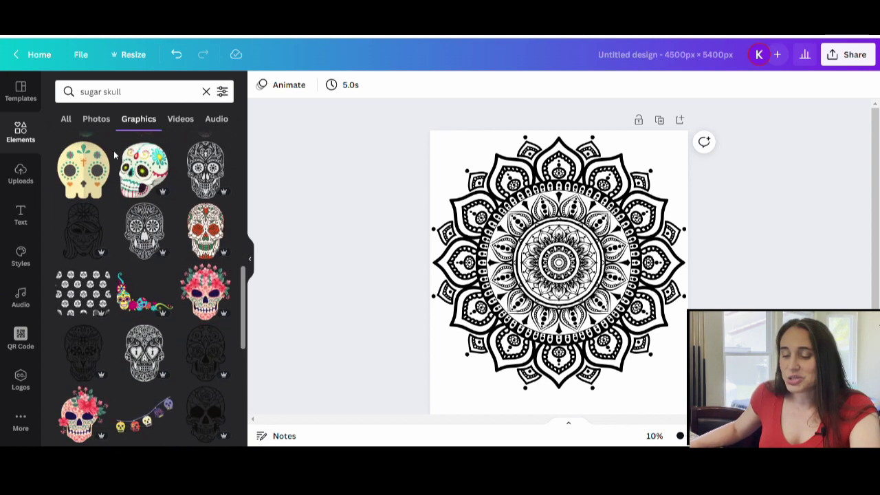
pyautogui.scroll(-3, 114, 217)
pyautogui.scroll(-4, 113, 217)
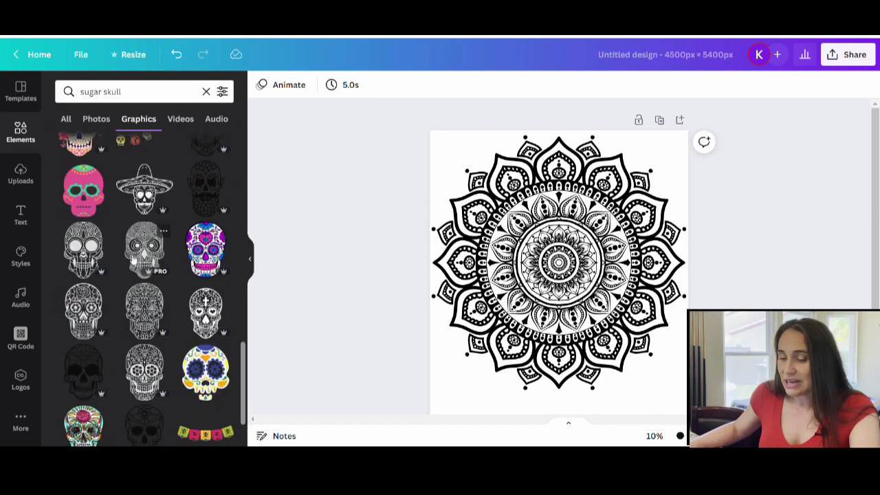
pyautogui.scroll(-3, 138, 178)
pyautogui.scroll(-3, 138, 177)
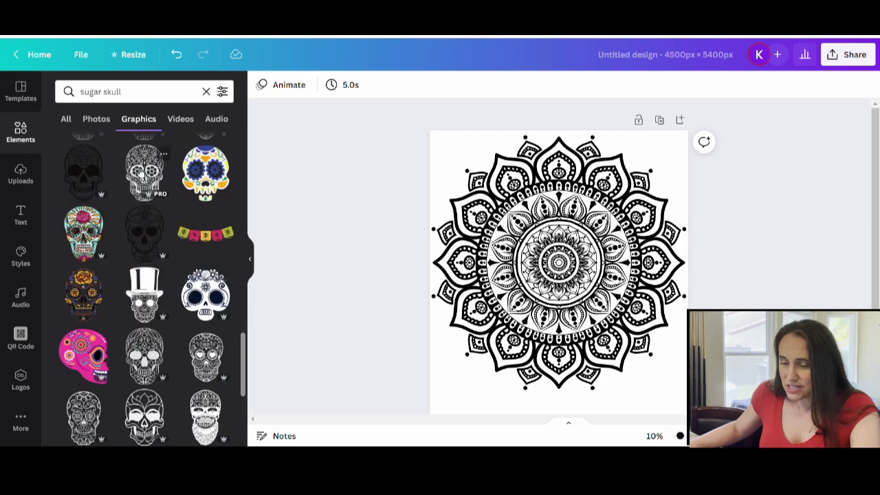
pyautogui.scroll(-2, 134, 173)
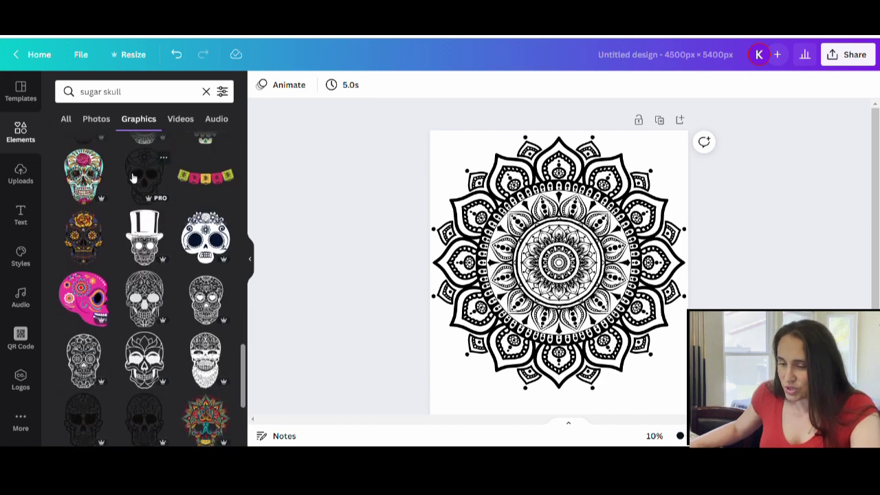
pyautogui.click(198, 243)
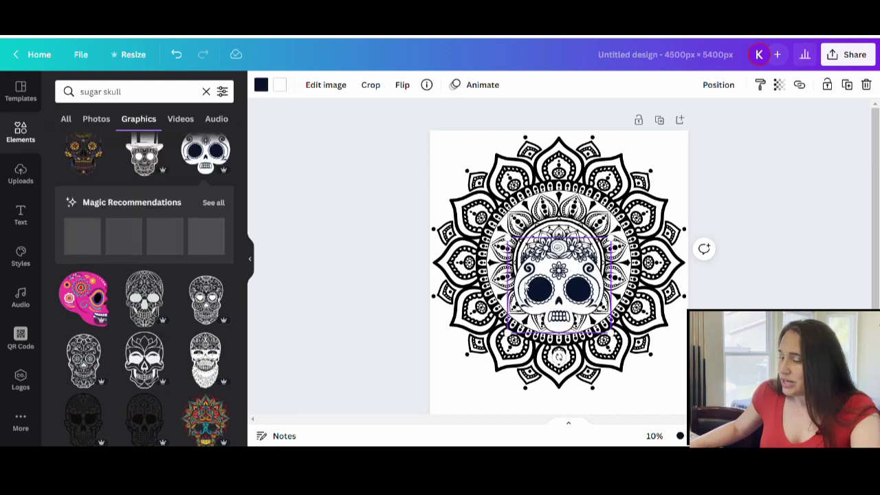
pyautogui.moveTo(545, 275); pyautogui.dragTo(544, 259)
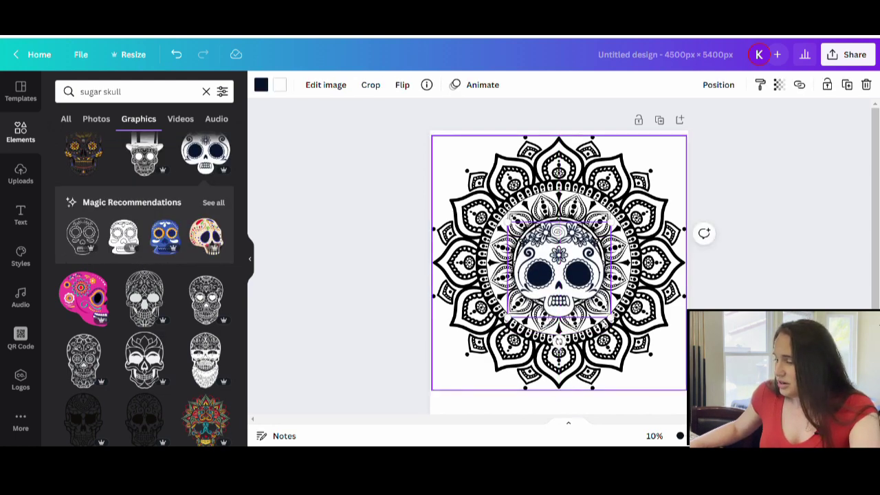
pyautogui.moveTo(611, 315); pyautogui.dragTo(701, 400)
pyautogui.moveTo(586, 316); pyautogui.dragTo(546, 270)
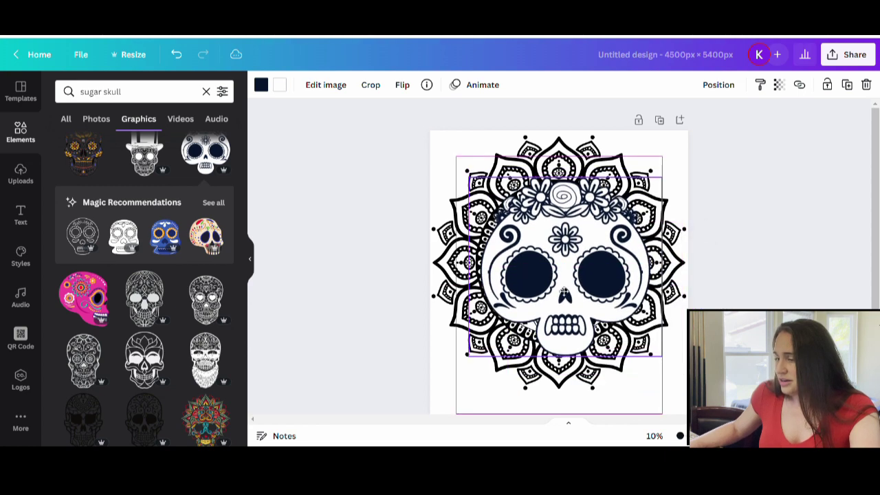
pyautogui.click(590, 361)
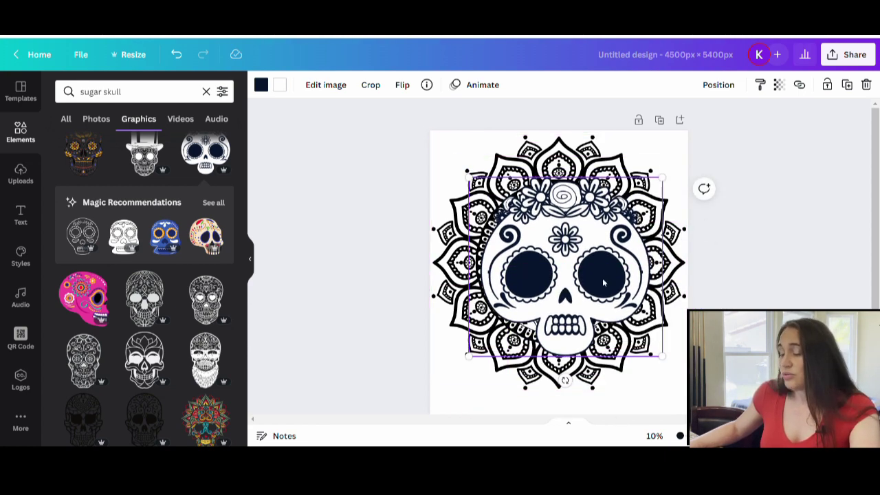
pyautogui.moveTo(603, 277); pyautogui.dragTo(157, 339)
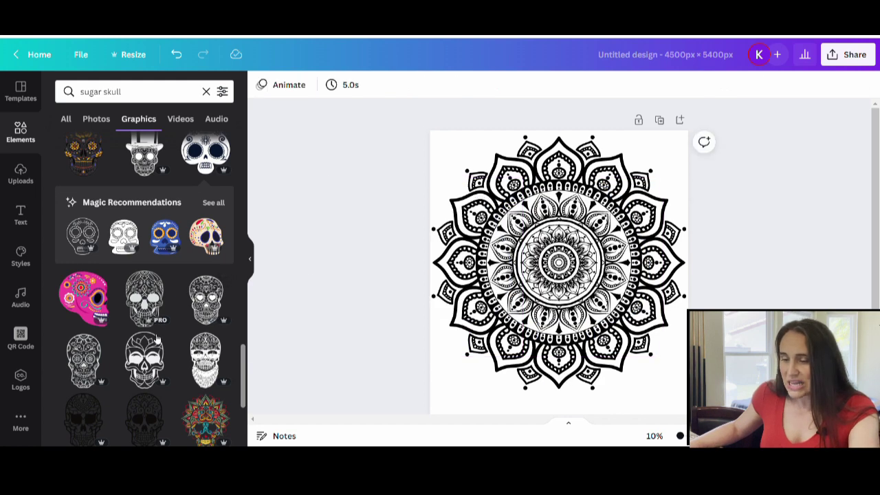
pyautogui.click(213, 203)
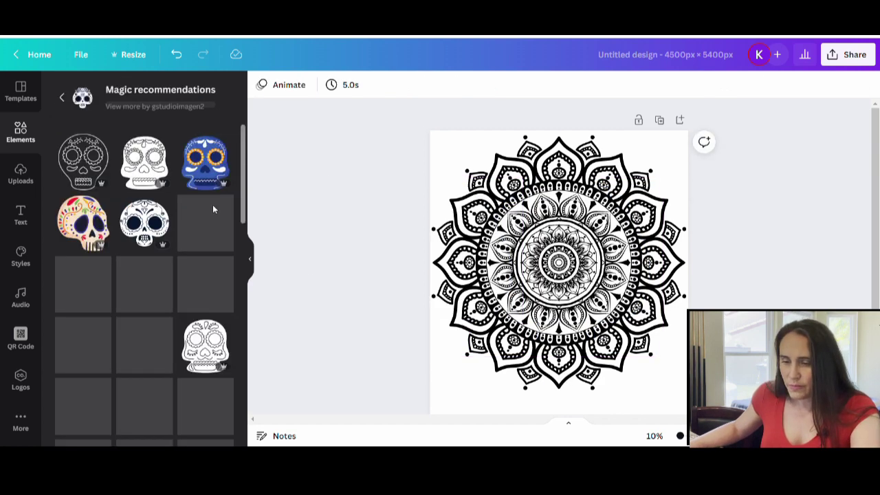
pyautogui.scroll(-5, 157, 165)
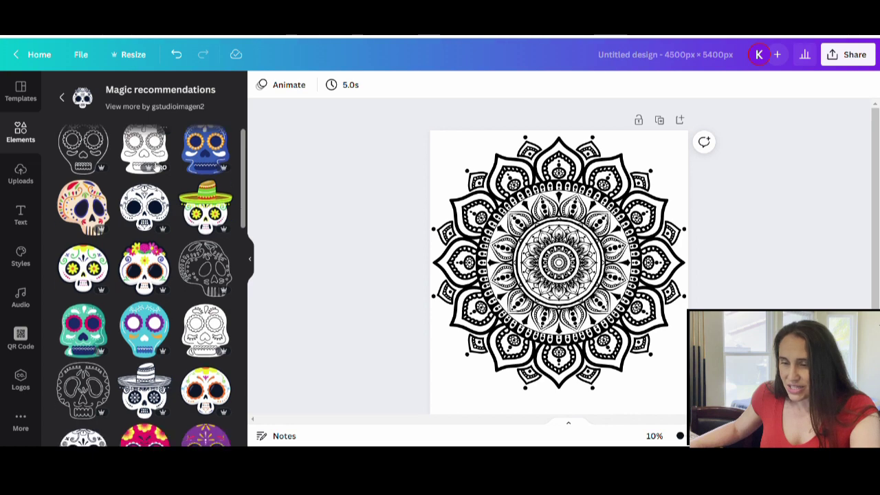
pyautogui.scroll(-10, 157, 165)
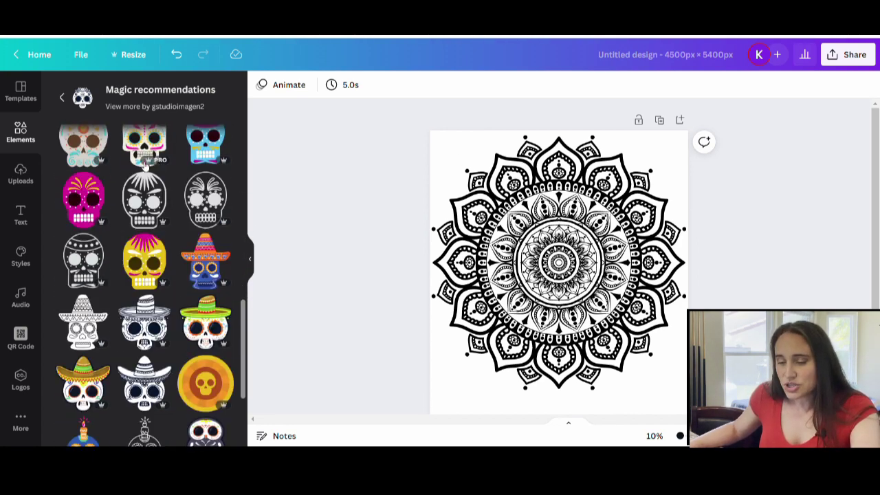
pyautogui.scroll(-3, 154, 223)
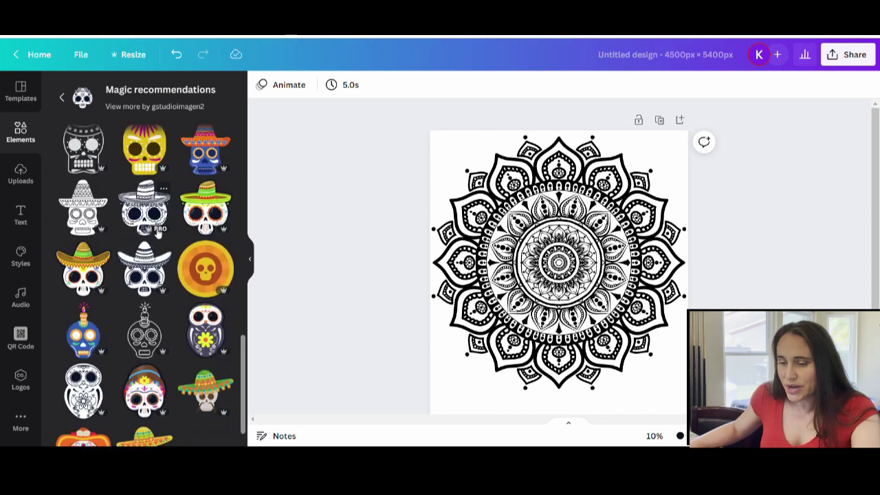
pyautogui.scroll(-1, 157, 234)
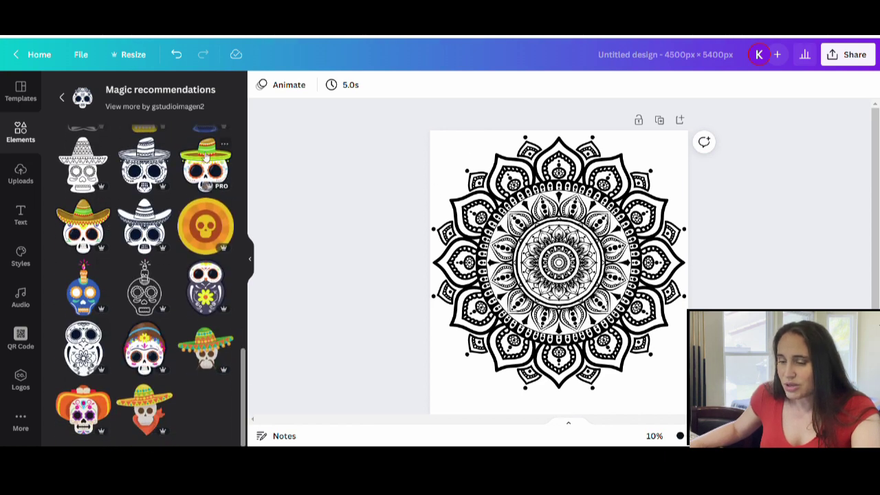
pyautogui.click(62, 99)
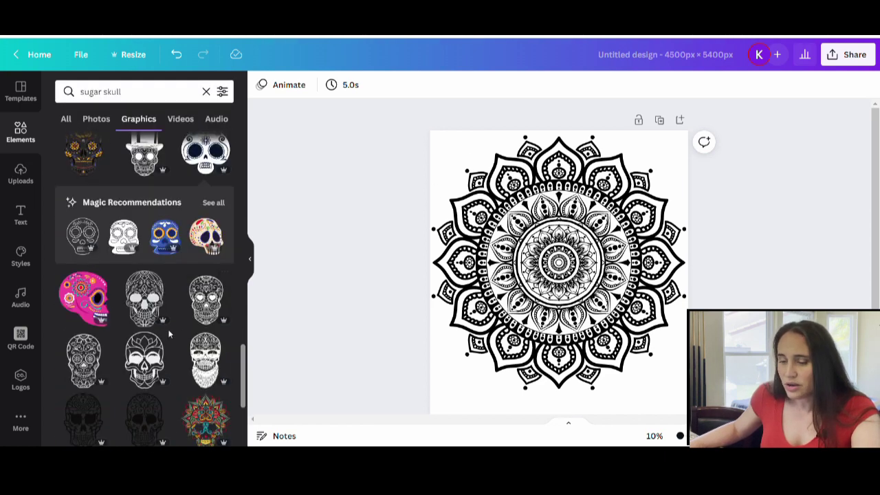
pyautogui.scroll(-5, 163, 350)
pyautogui.scroll(-2, 163, 349)
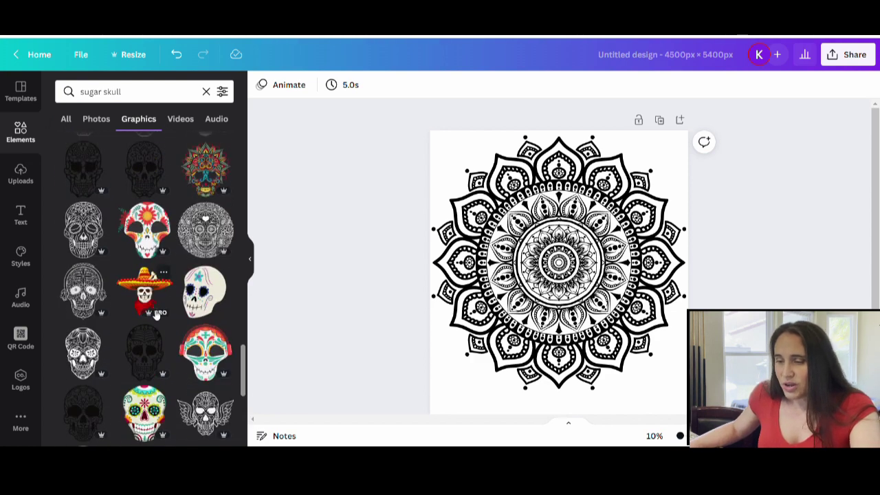
pyautogui.scroll(-3, 145, 341)
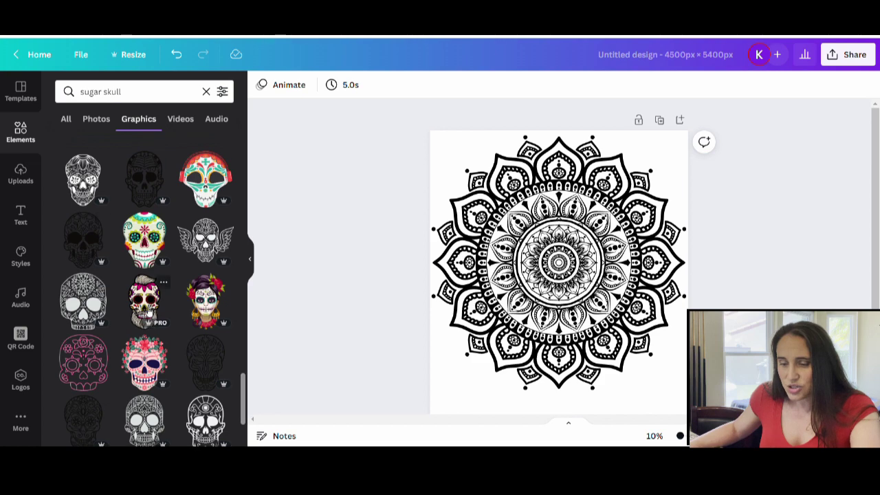
pyautogui.scroll(-5, 58, 348)
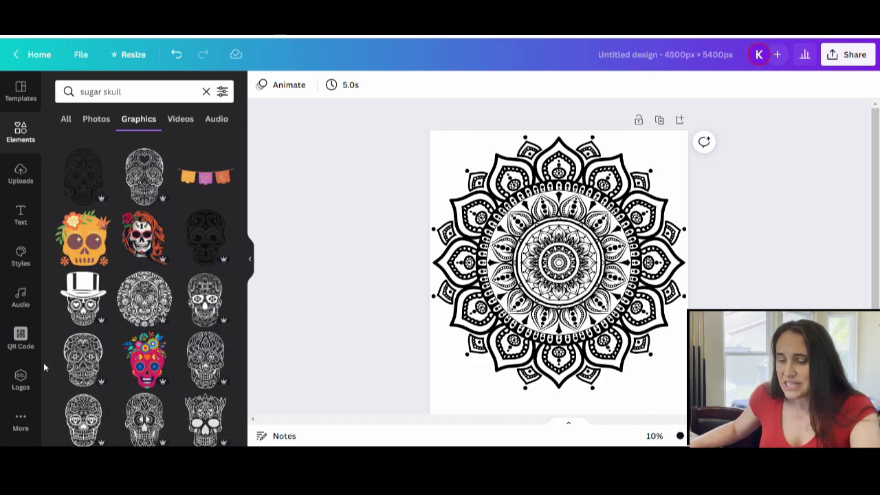
pyautogui.scroll(-3, 162, 317)
pyautogui.scroll(-5, 158, 292)
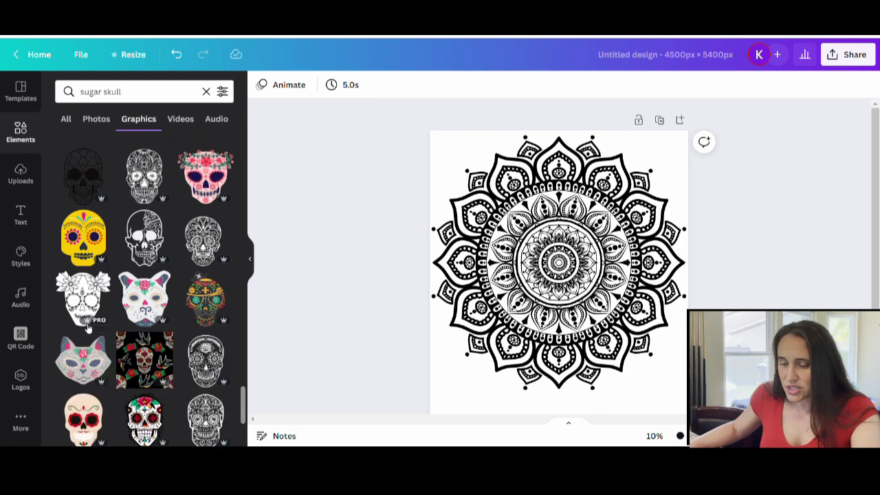
pyautogui.click(77, 300)
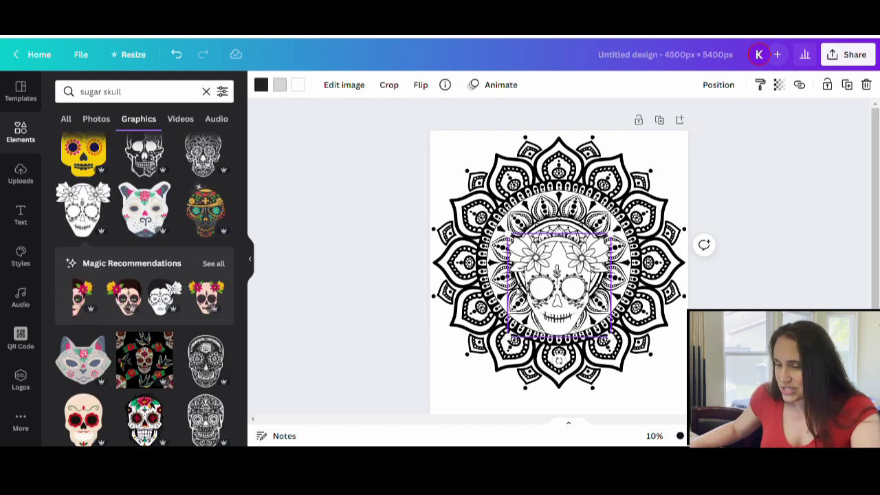
pyautogui.moveTo(568, 292); pyautogui.dragTo(536, 262)
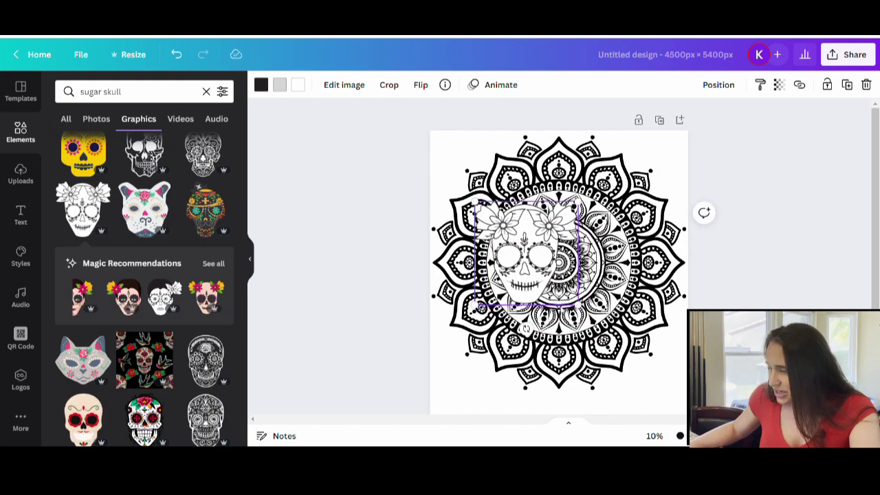
pyautogui.moveTo(579, 305); pyautogui.dragTo(655, 383)
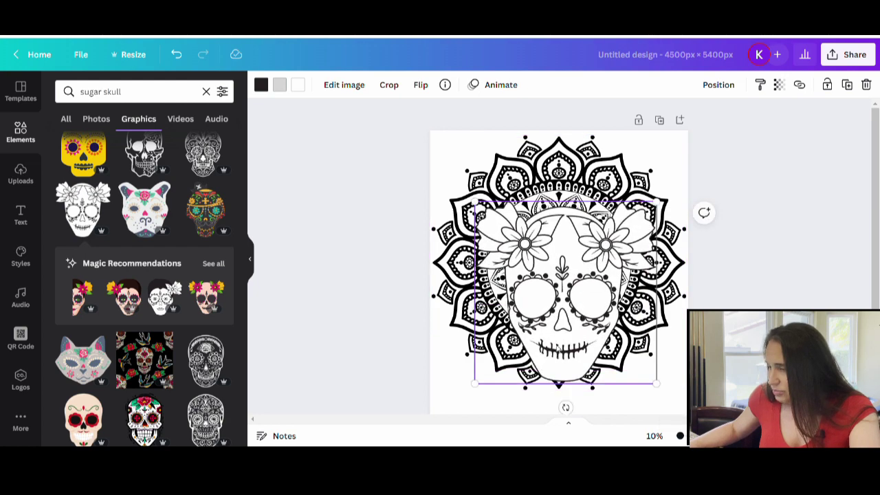
pyautogui.moveTo(558, 354); pyautogui.dragTo(556, 327)
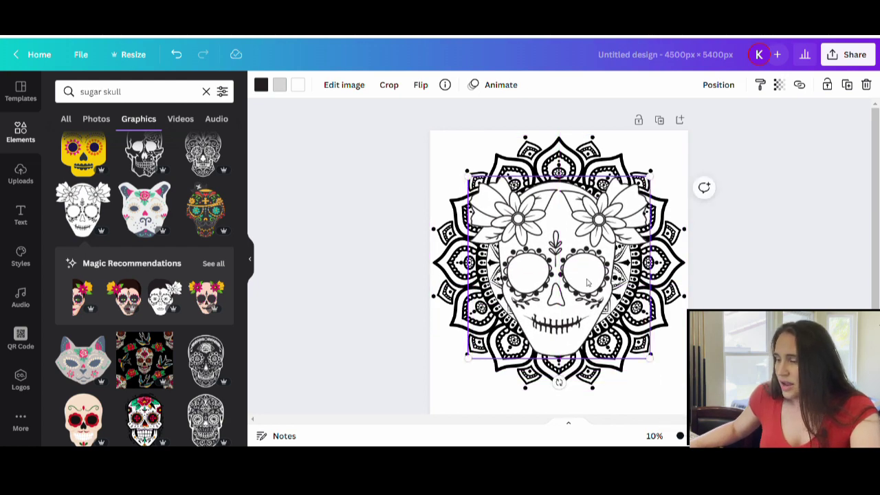
pyautogui.moveTo(565, 278); pyautogui.dragTo(371, 301)
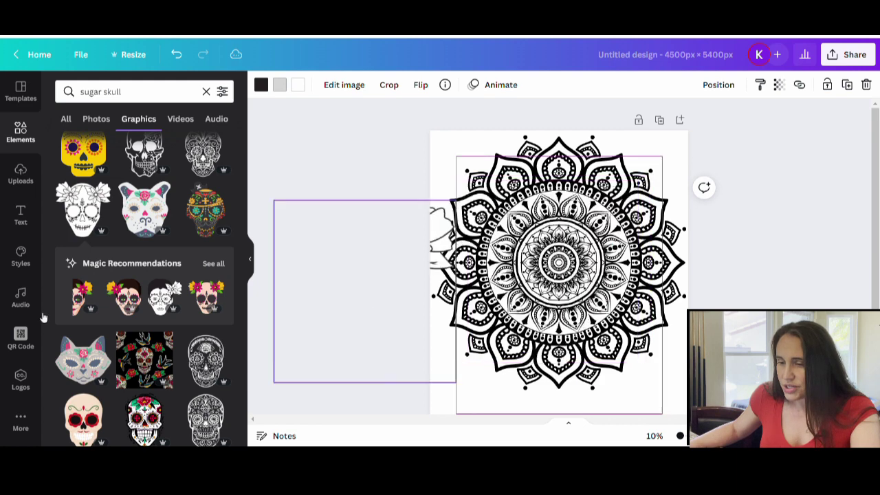
pyautogui.scroll(-5, 192, 324)
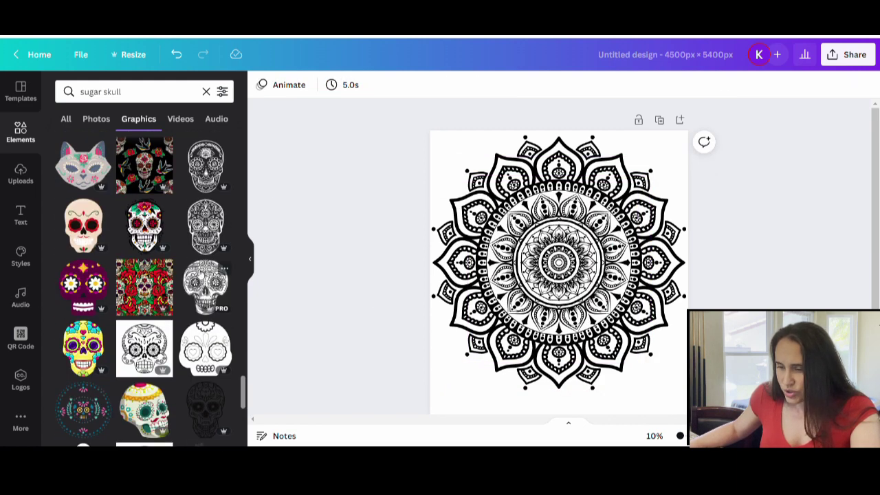
# Add the detailed grey sugar skull, enlarged and centred on the mandala
pyautogui.click(205, 287)
pyautogui.moveTo(560, 272); pyautogui.dragTo(538, 266)
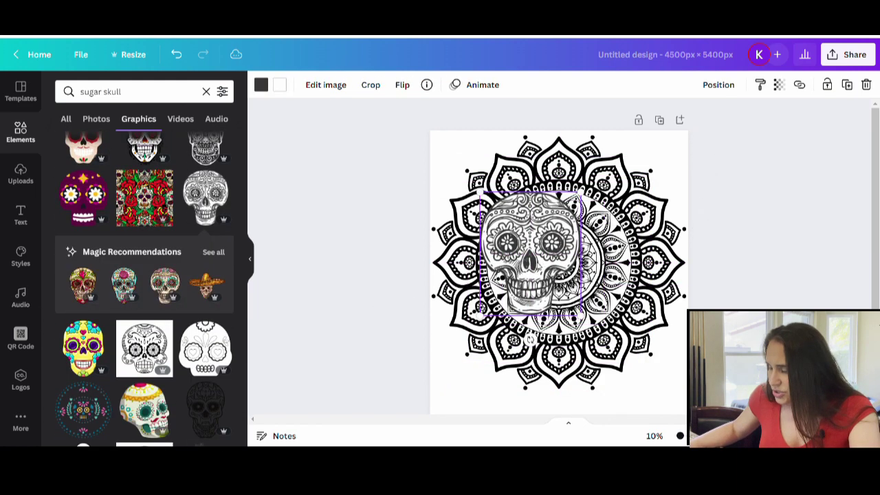
pyautogui.moveTo(581, 317); pyautogui.dragTo(590, 296)
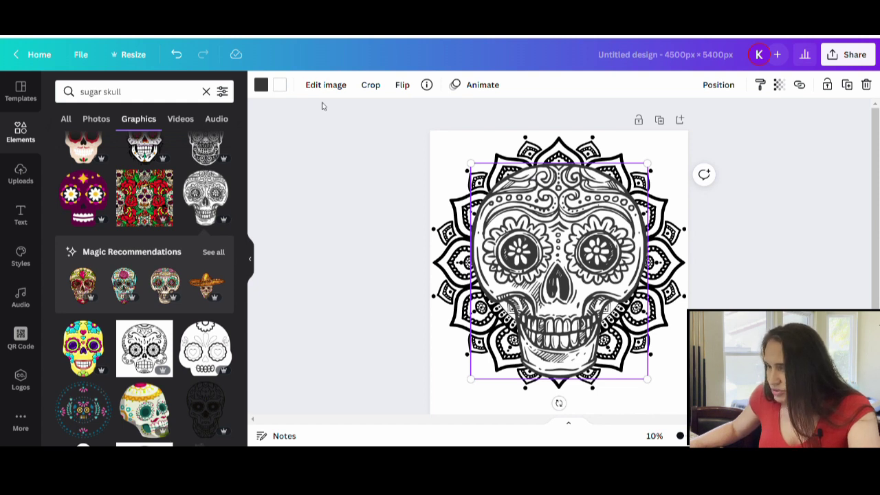
# Recolour the sugar skull's grey lines to black
pyautogui.click(261, 86)
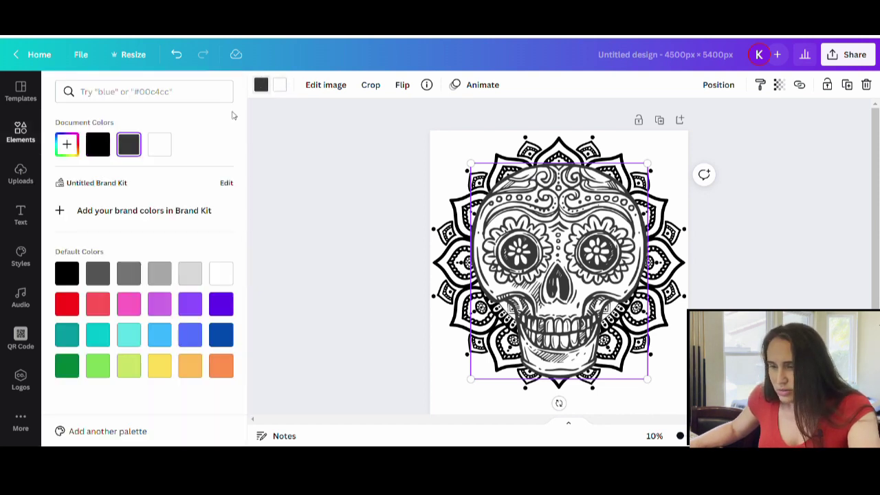
pyautogui.click(98, 146)
pyautogui.click(403, 230)
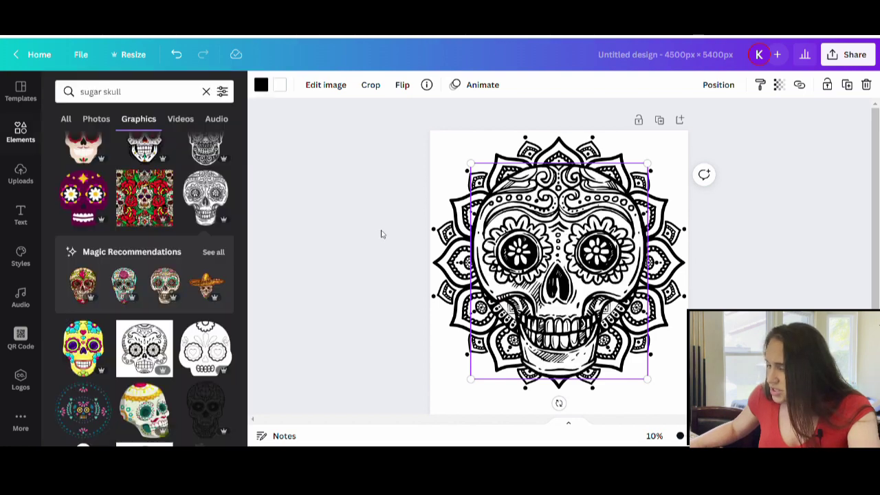
# Shrink the black sugar skull to fit inside the mandala's inner ring, centred
pyautogui.scroll(-3, 558, 261)
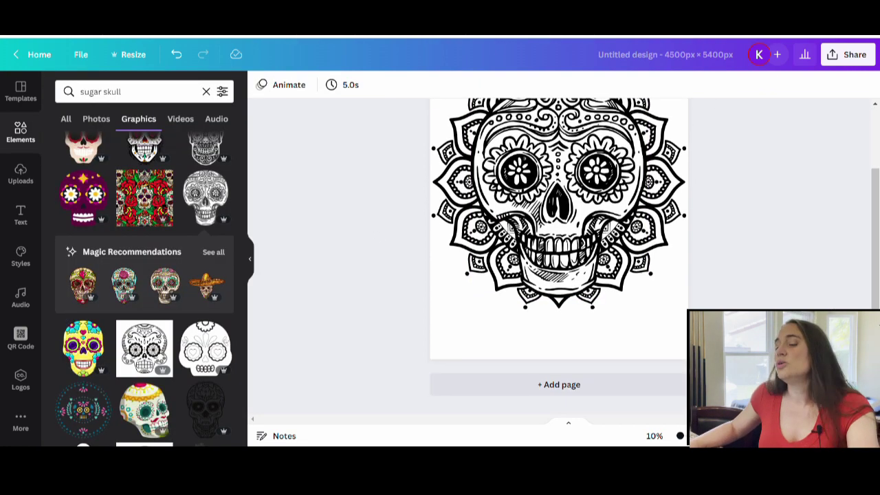
pyautogui.scroll(2, 559, 261)
pyautogui.click(651, 356)
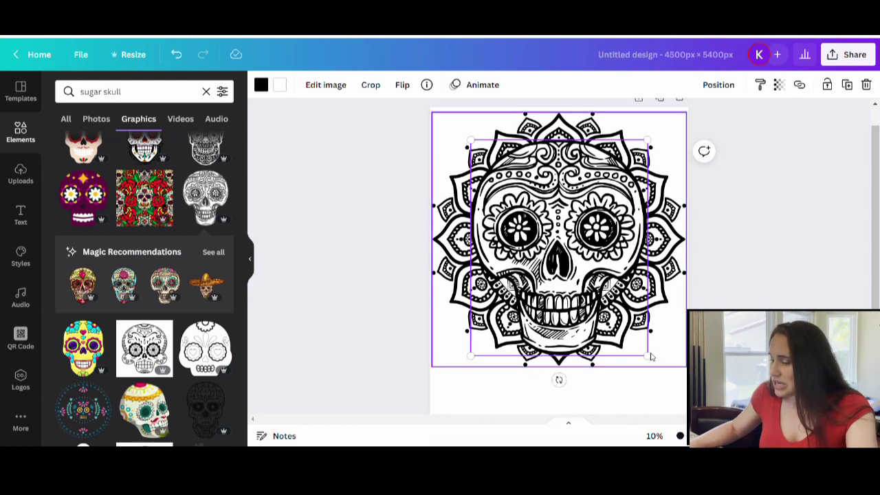
pyautogui.moveTo(653, 360); pyautogui.dragTo(610, 307)
pyautogui.moveTo(561, 246); pyautogui.dragTo(572, 254)
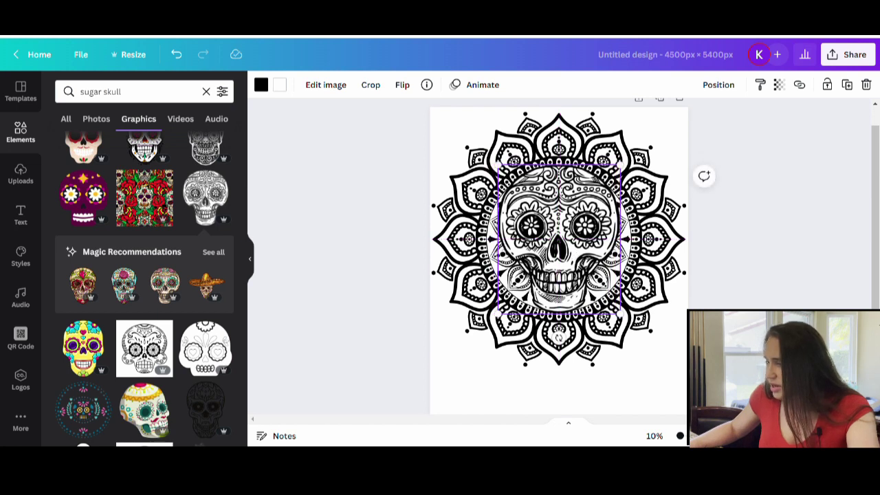
pyautogui.press('Escape')
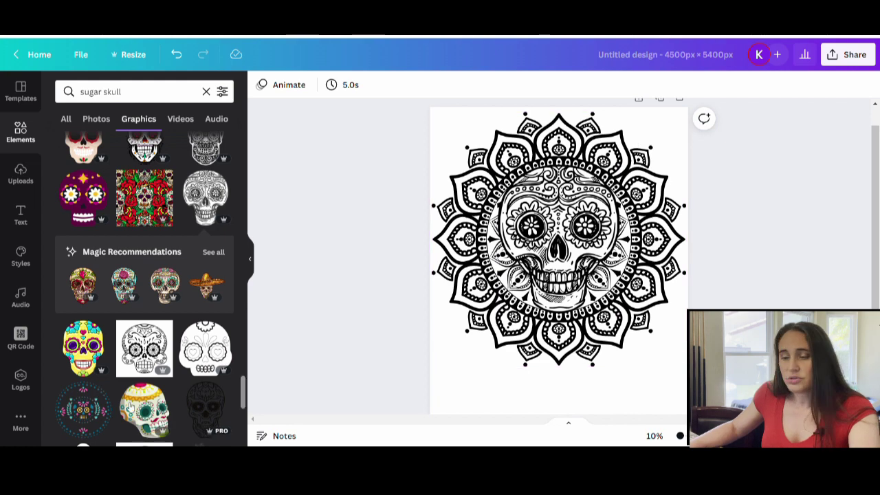
pyautogui.scroll(-5, 126, 311)
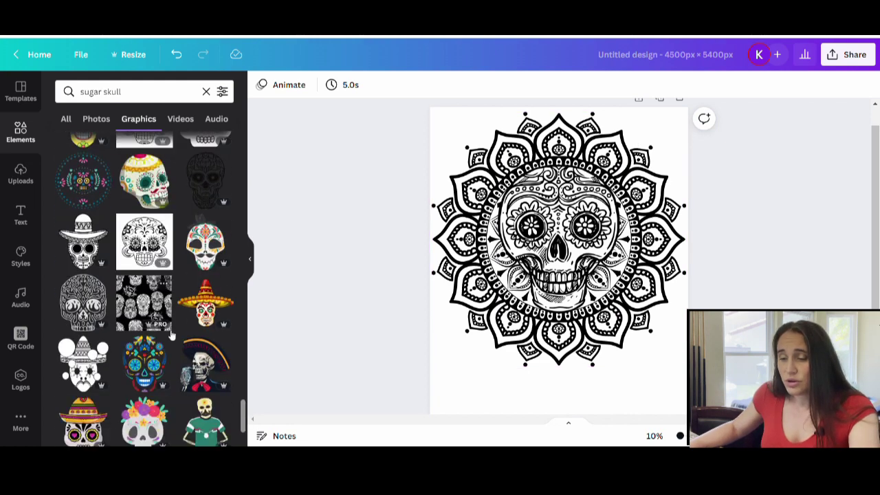
pyautogui.scroll(-5, 172, 364)
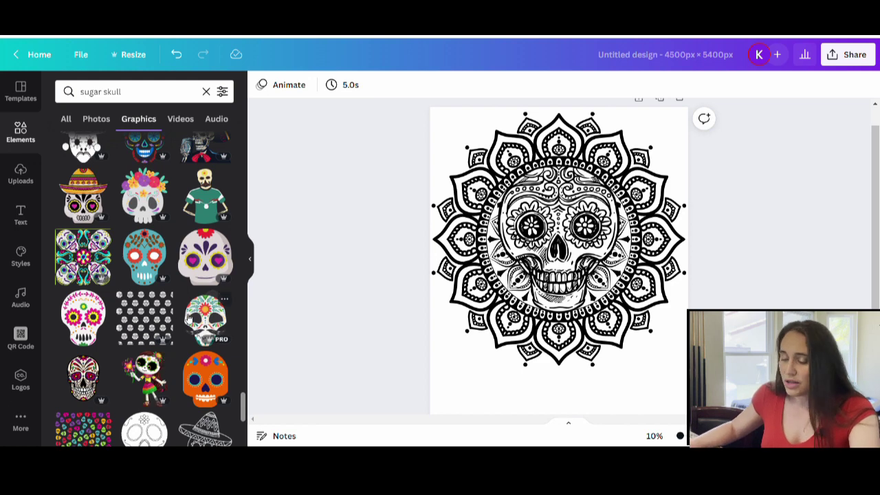
pyautogui.scroll(-5, 162, 385)
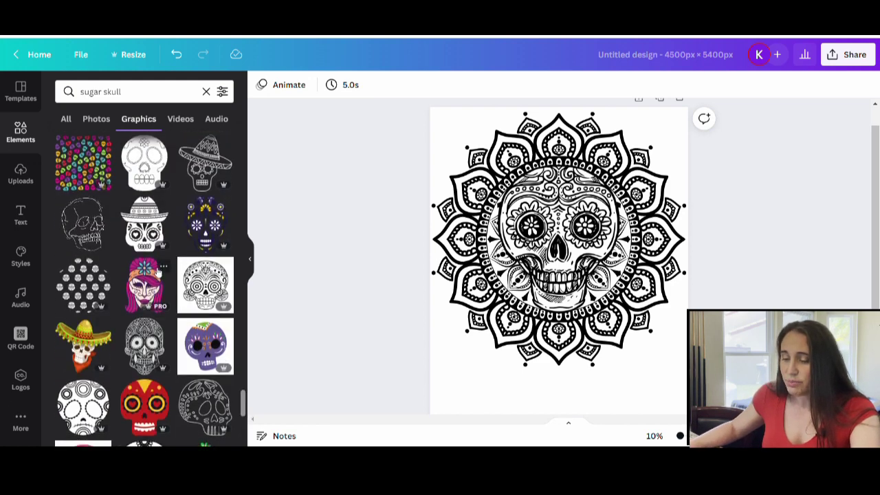
pyautogui.scroll(-5, 172, 325)
pyautogui.scroll(-4, 172, 324)
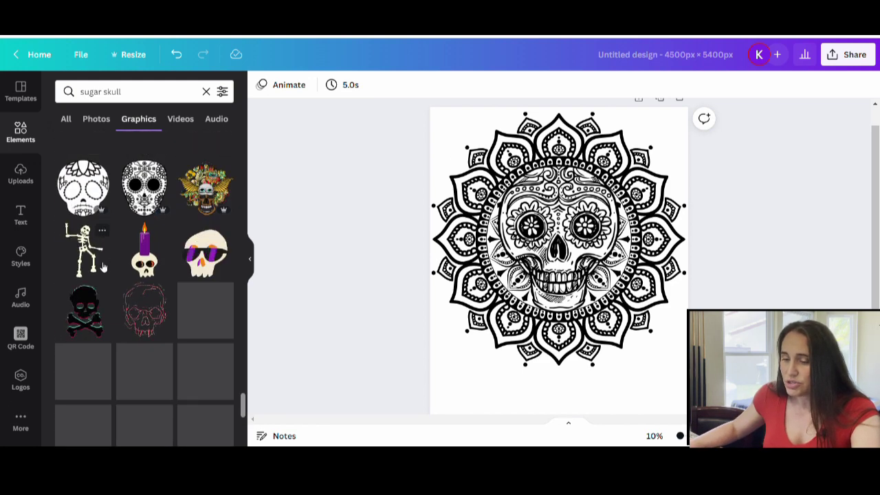
pyautogui.scroll(-4, 156, 292)
pyautogui.scroll(-4, 156, 292)
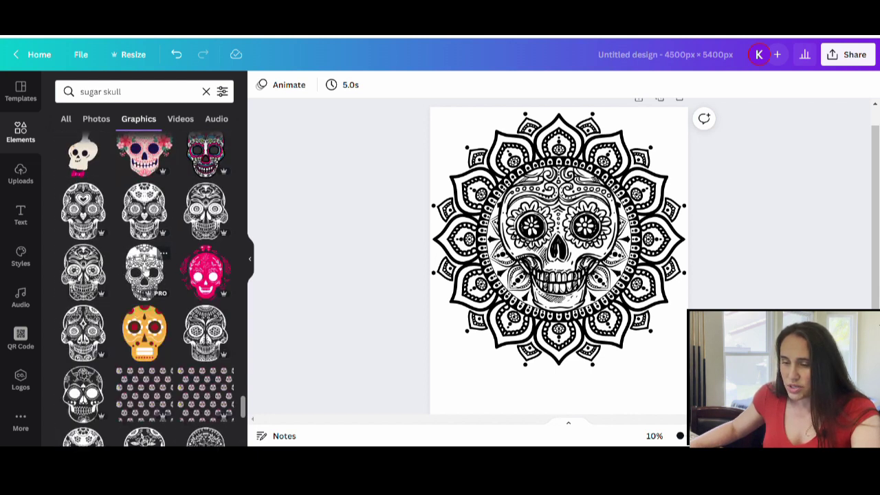
pyautogui.scroll(-3, 114, 225)
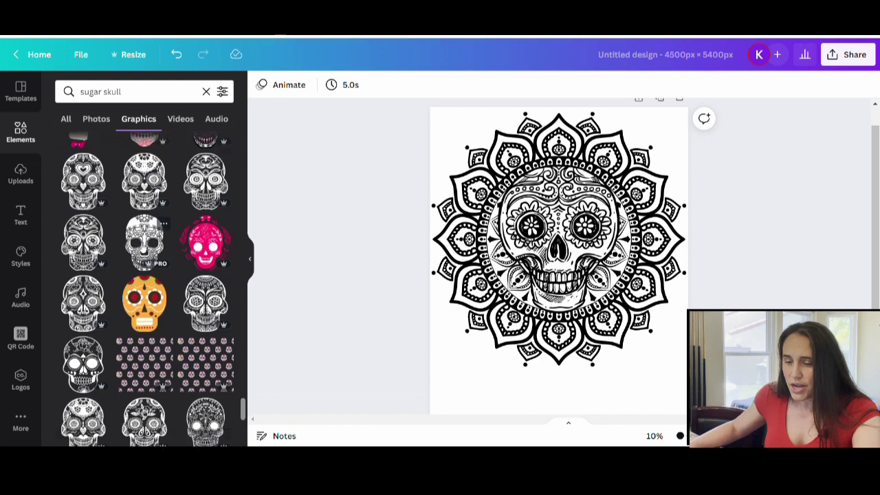
pyautogui.scroll(-4, 113, 225)
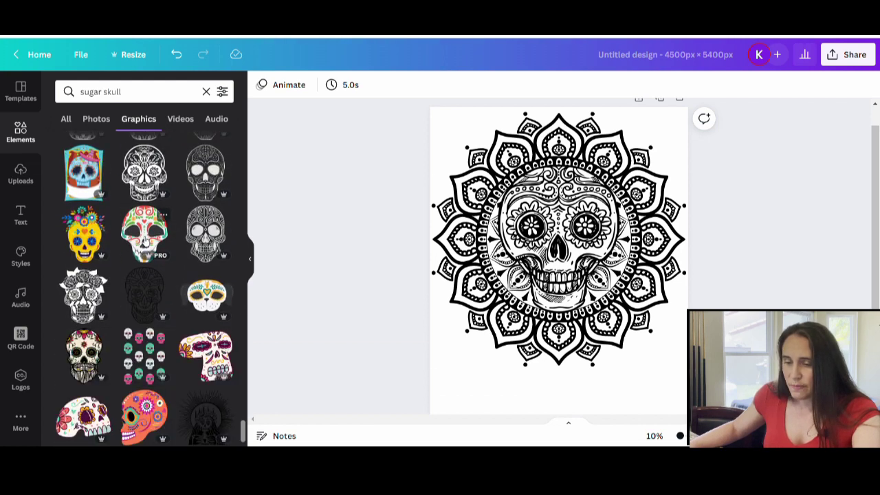
pyautogui.scroll(-5, 147, 242)
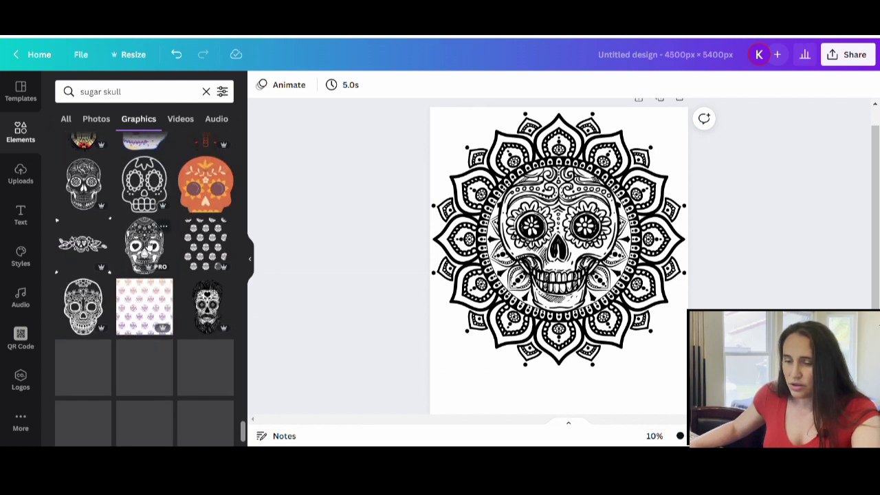
pyautogui.scroll(-3, 172, 267)
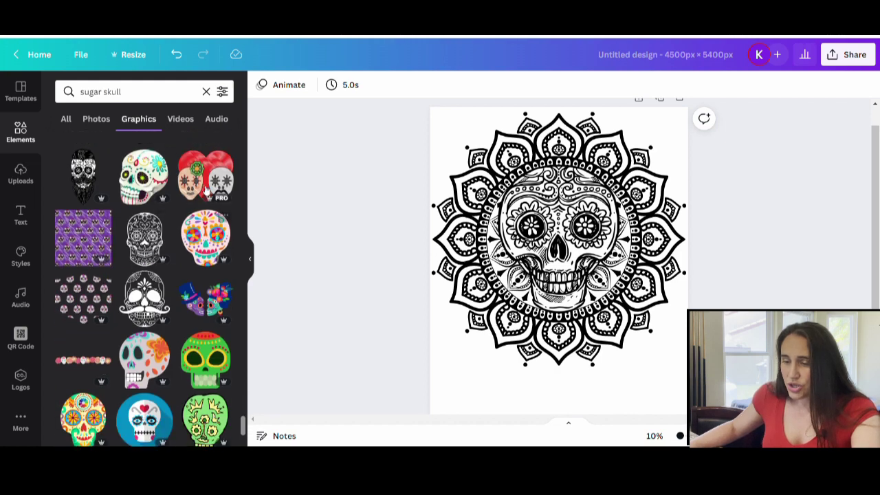
pyautogui.scroll(-3, 181, 262)
pyautogui.scroll(-3, 151, 317)
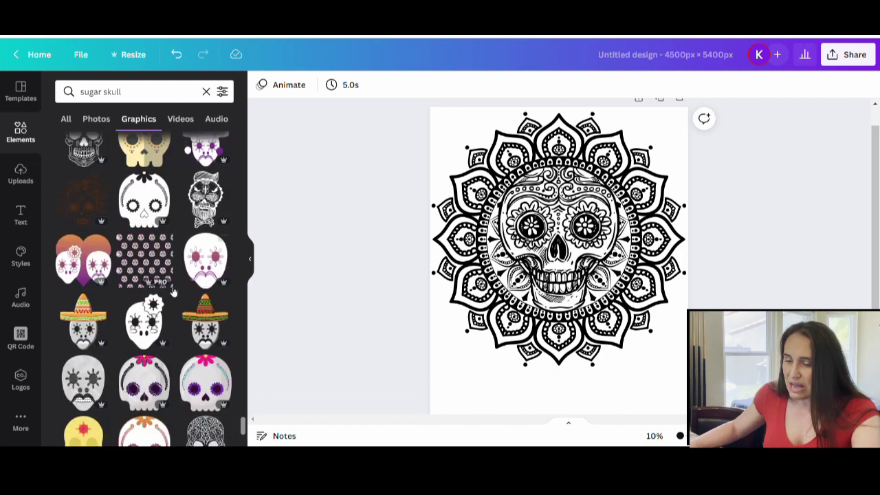
pyautogui.scroll(-3, 141, 324)
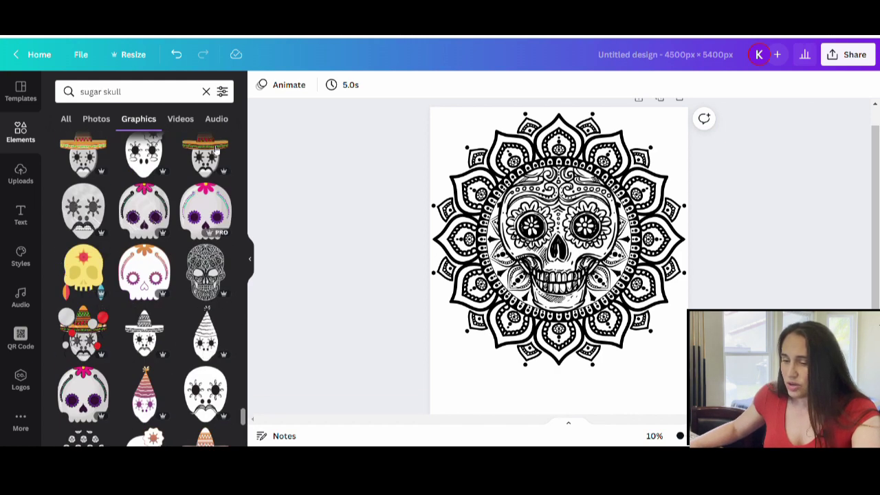
pyautogui.scroll(-5, 159, 255)
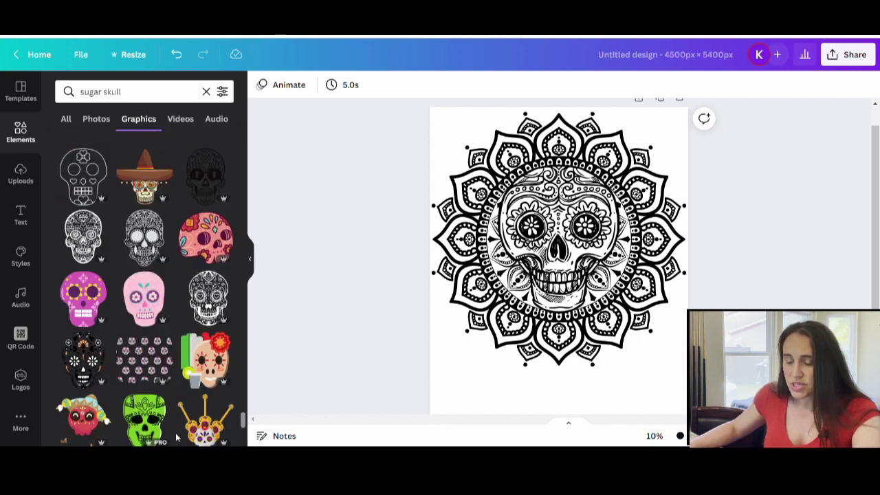
pyautogui.scroll(-3, 191, 375)
pyautogui.scroll(-3, 137, 365)
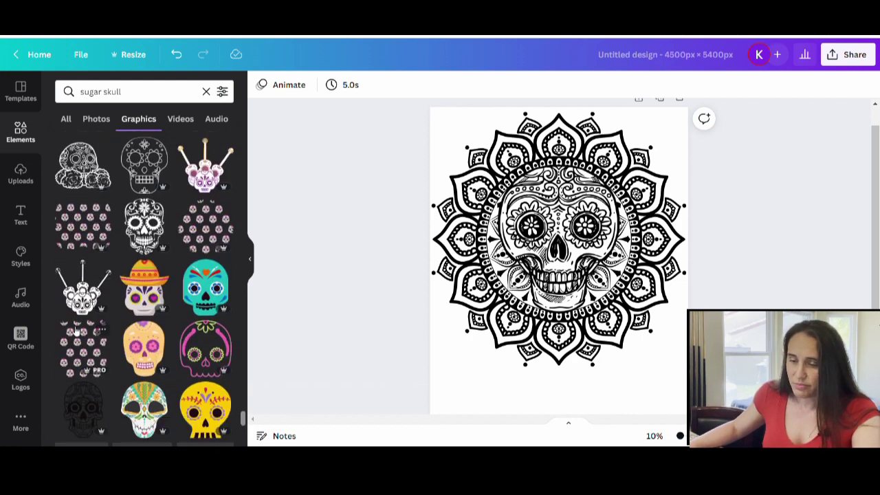
pyautogui.scroll(-3, 103, 358)
pyautogui.scroll(-3, 103, 351)
pyautogui.scroll(-3, 141, 344)
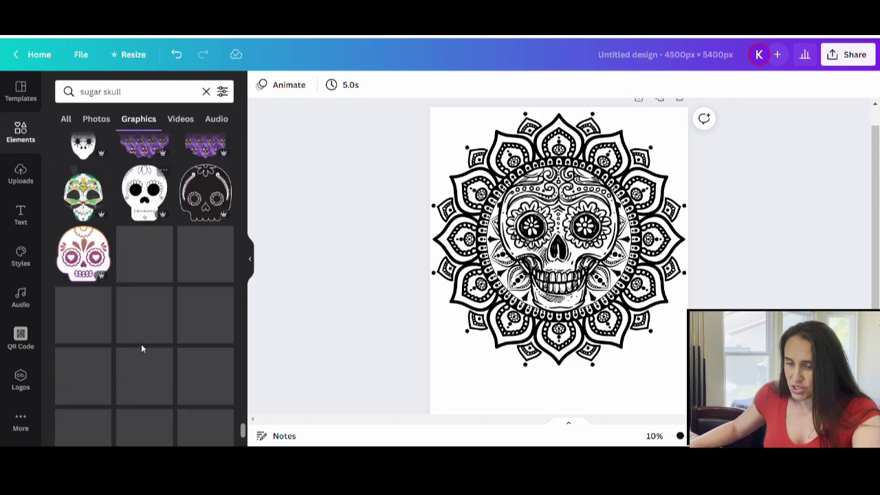
pyautogui.scroll(-6, 143, 350)
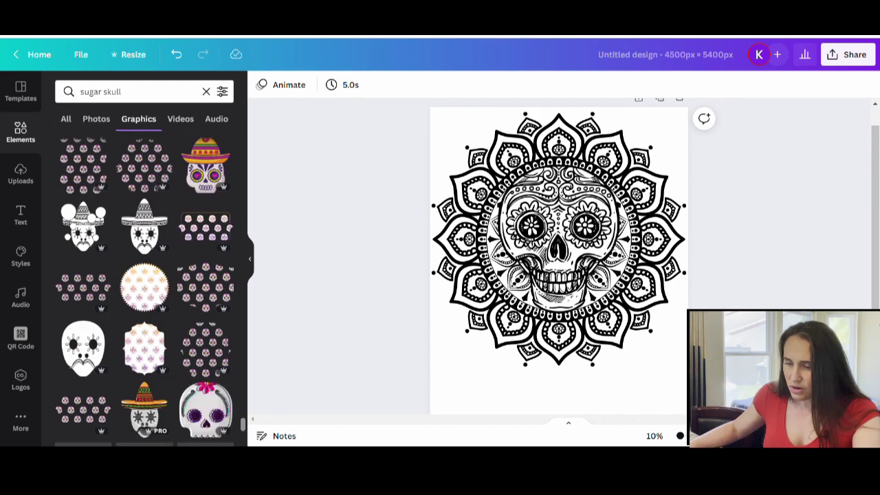
pyautogui.scroll(-3, 153, 322)
pyautogui.scroll(-5, 154, 371)
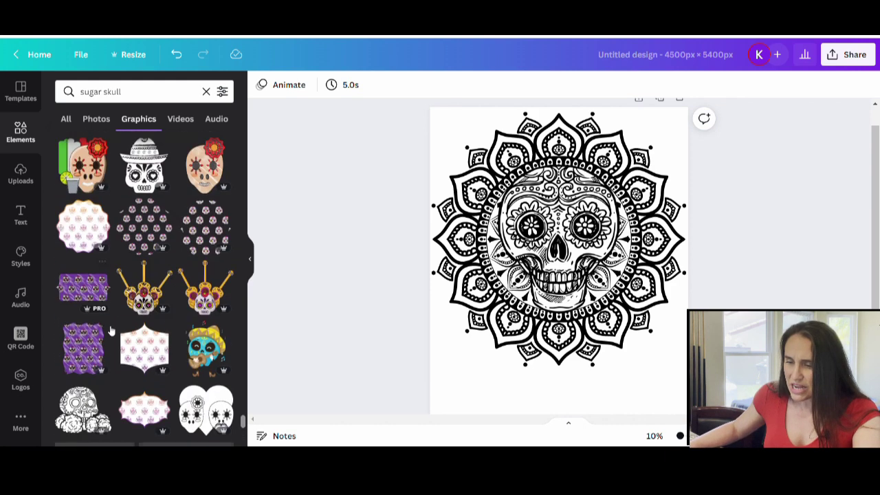
pyautogui.scroll(-2, 154, 391)
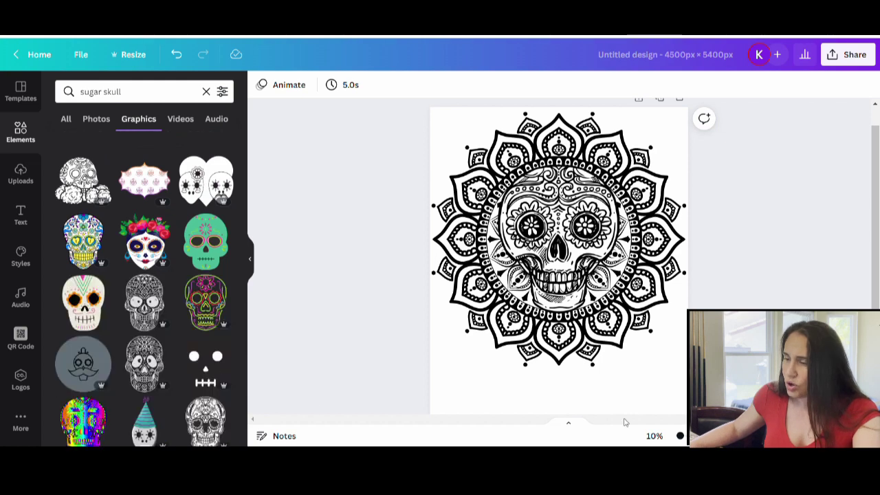
pyautogui.scroll(-1, 290, 270)
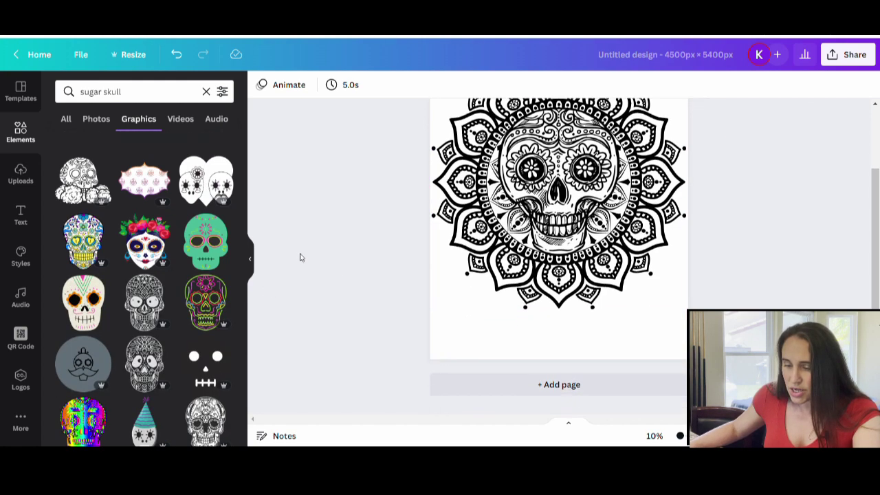
pyautogui.scroll(-2, 174, 292)
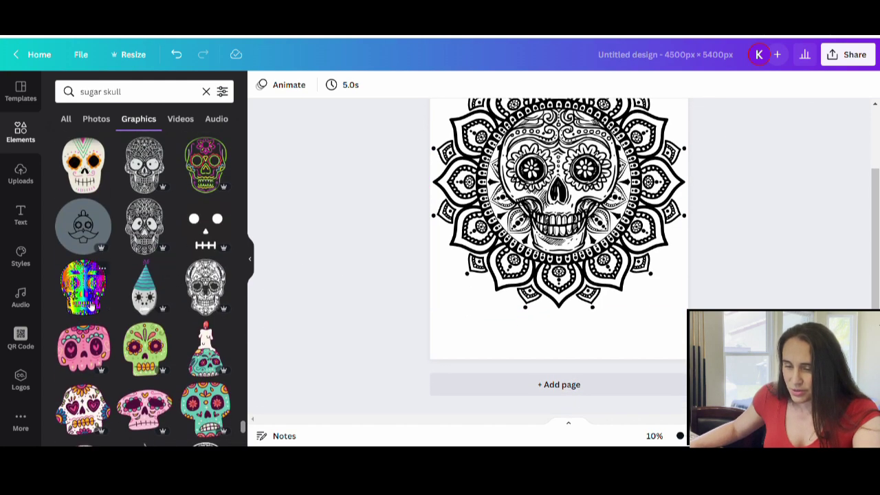
pyautogui.scroll(-4, 172, 282)
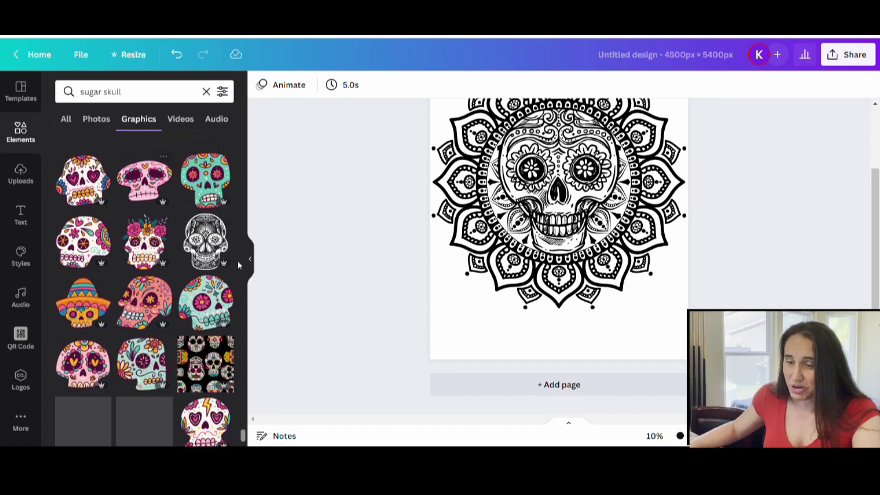
pyautogui.scroll(3, 85, 233)
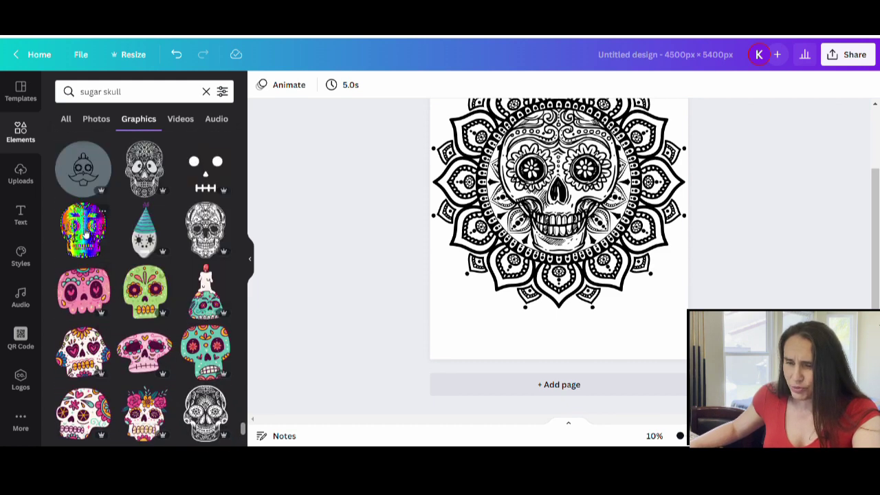
pyautogui.scroll(-10, 172, 281)
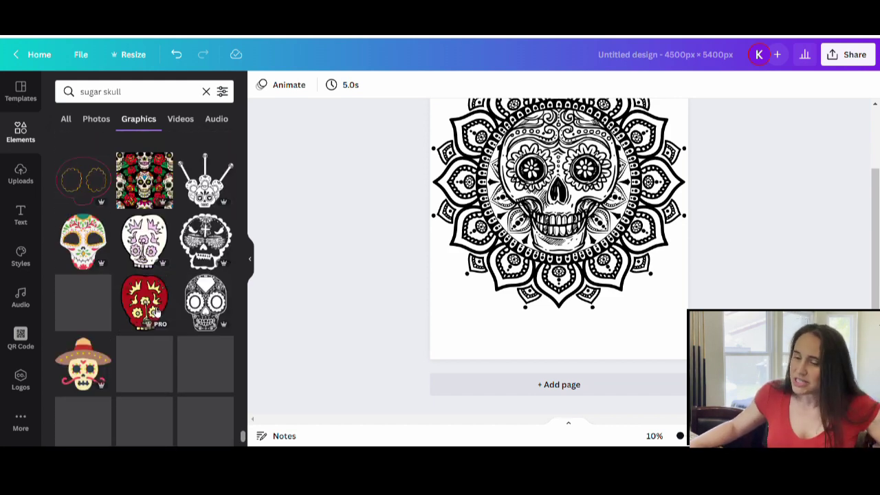
pyautogui.scroll(-2, 153, 306)
pyautogui.scroll(-3, 163, 319)
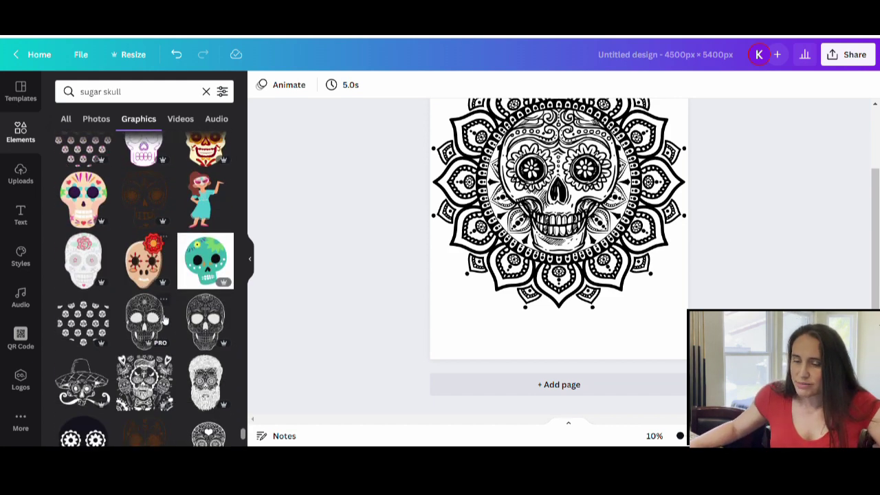
pyautogui.scroll(-2, 162, 319)
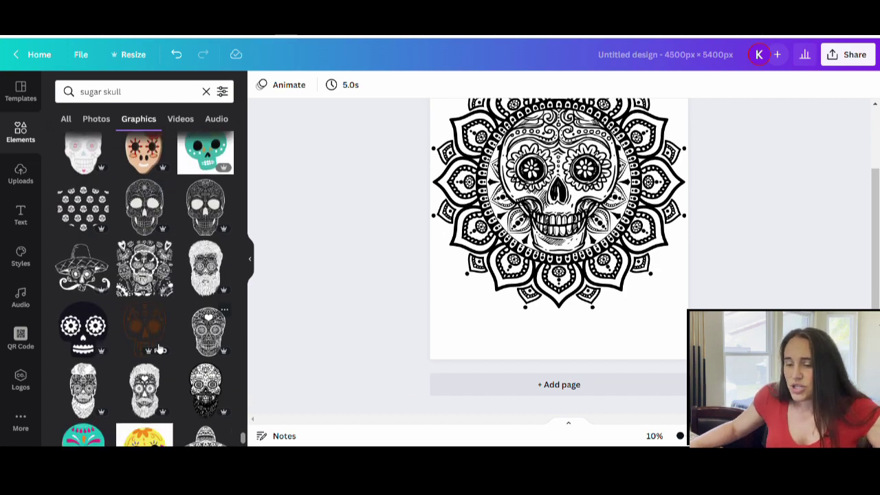
pyautogui.scroll(-2, 204, 330)
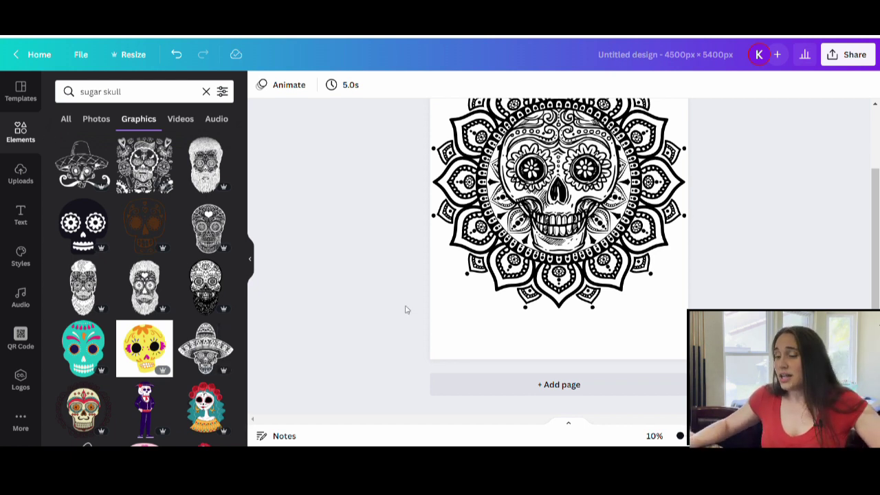
pyautogui.scroll(2, 766, 275)
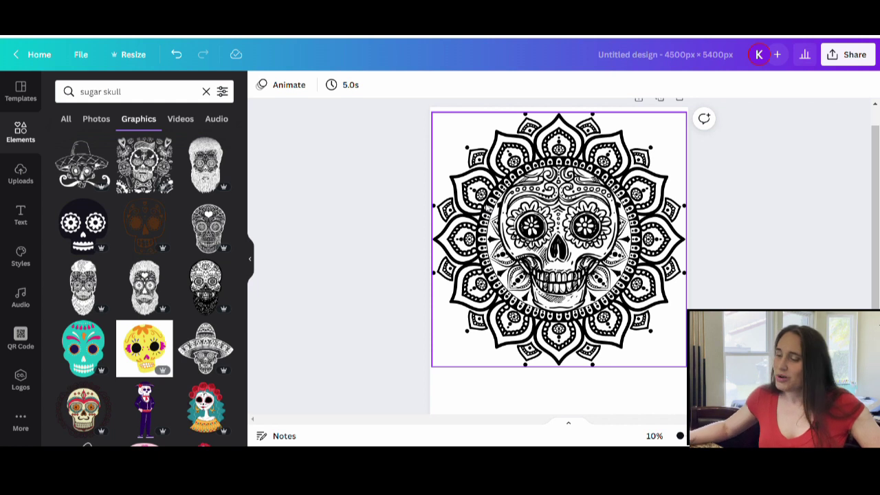
pyautogui.press('Escape')
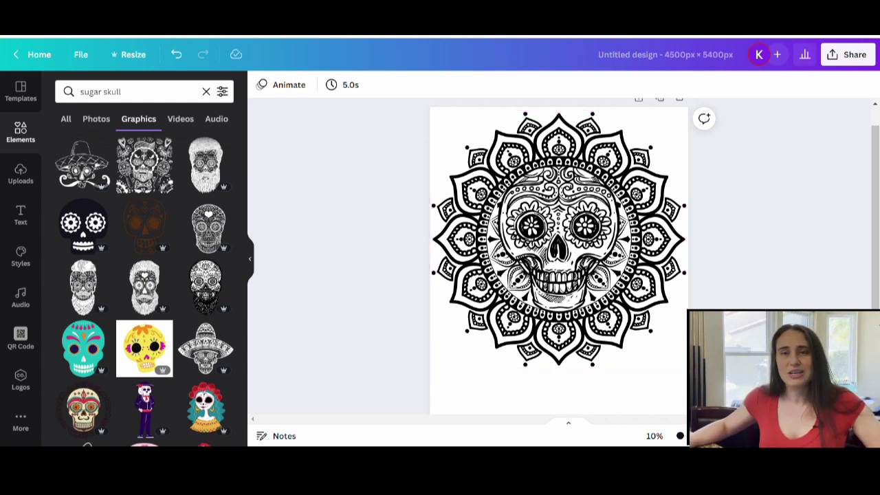